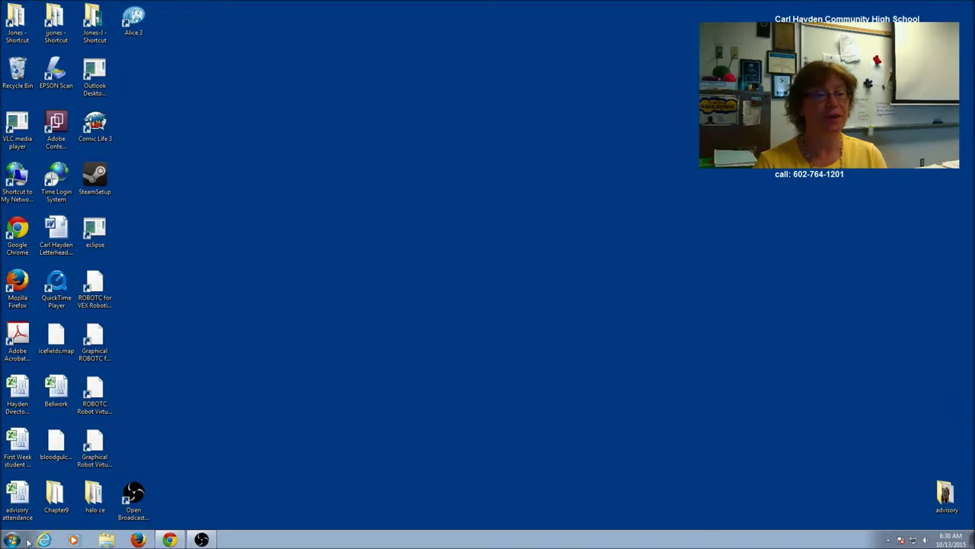
- Launch Microsoft Publisher 2010 from the Start menu's Microsoft Office program folder
click(11, 540)
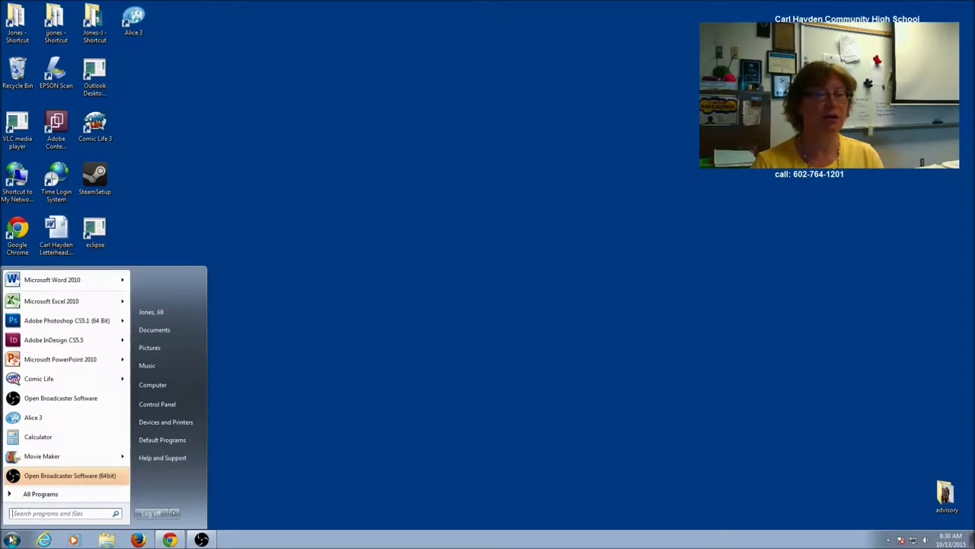
click(39, 495)
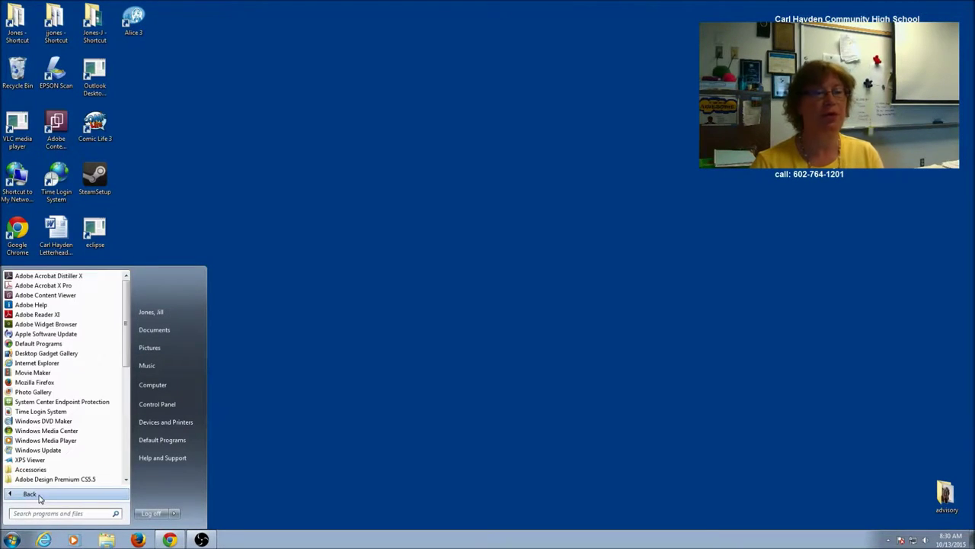
drag(125, 358, 117, 436)
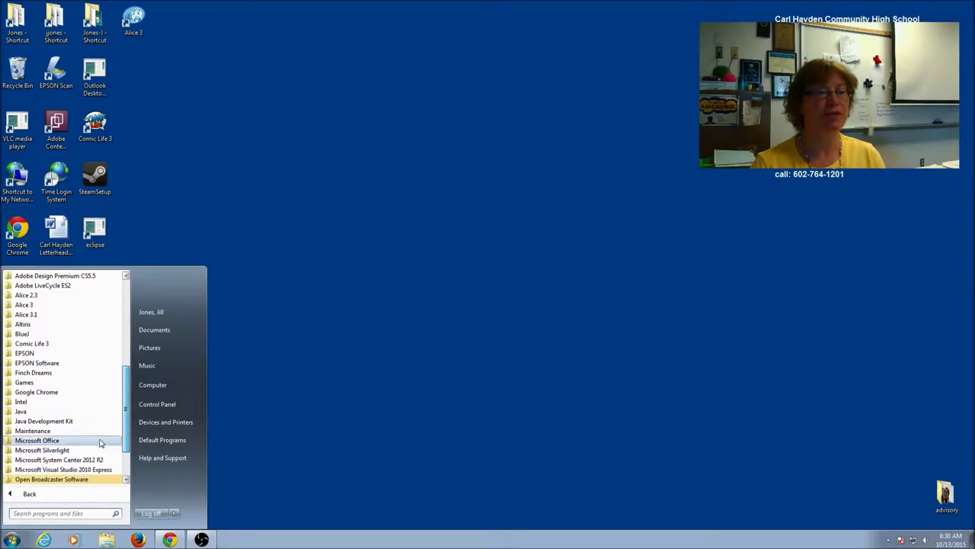
click(102, 440)
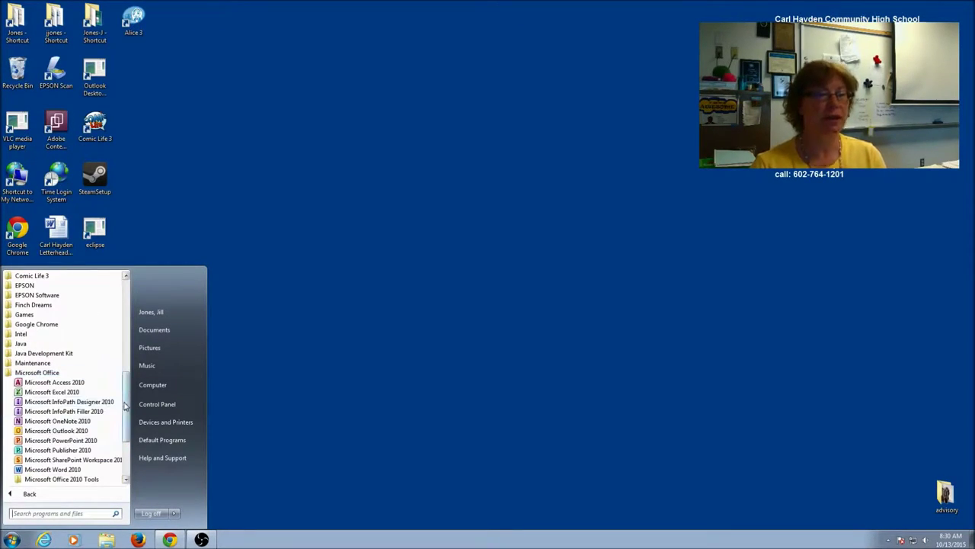
drag(125, 408, 126, 423)
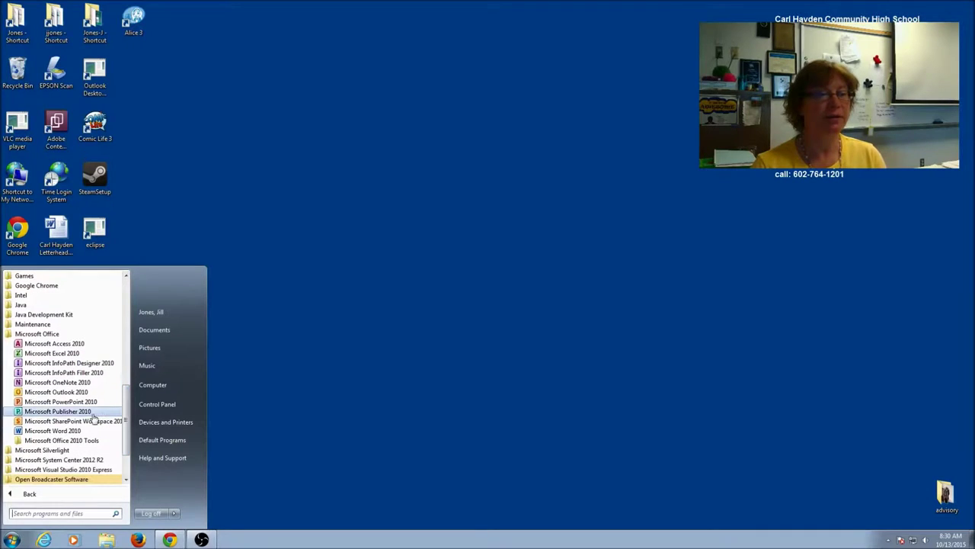
click(53, 413)
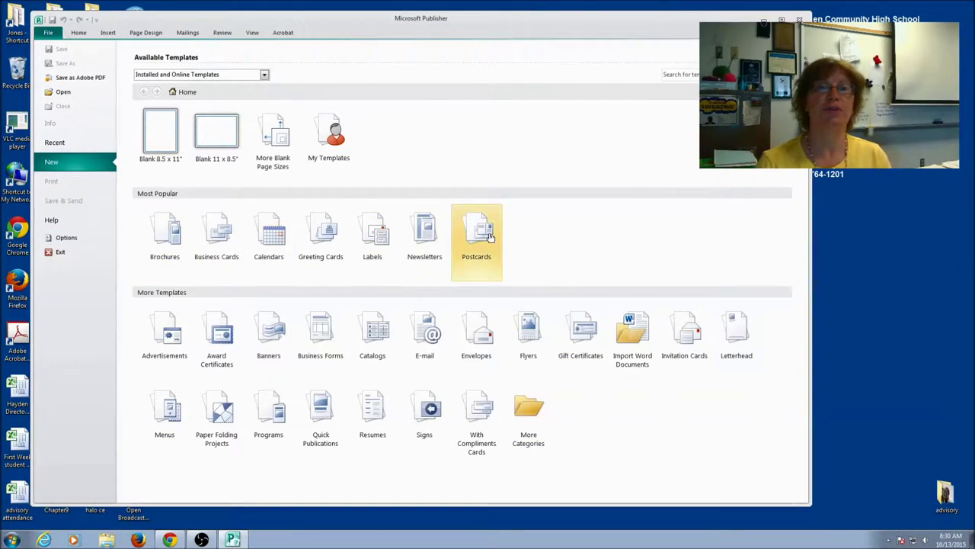
click(273, 247)
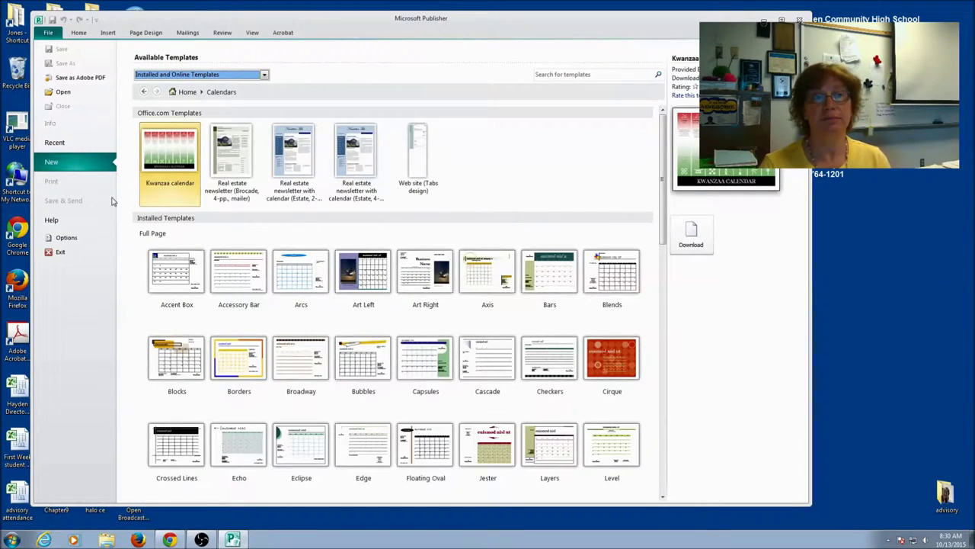
click(187, 91)
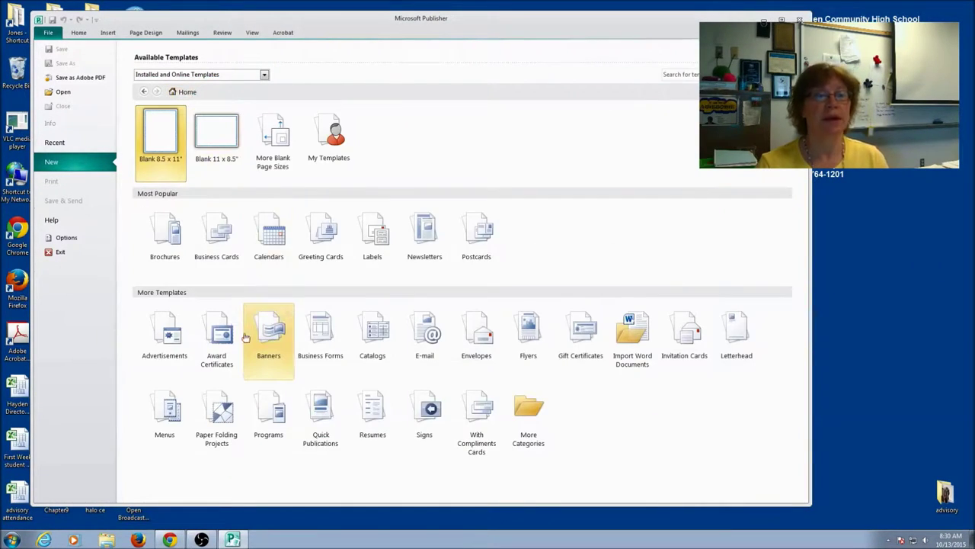
click(219, 343)
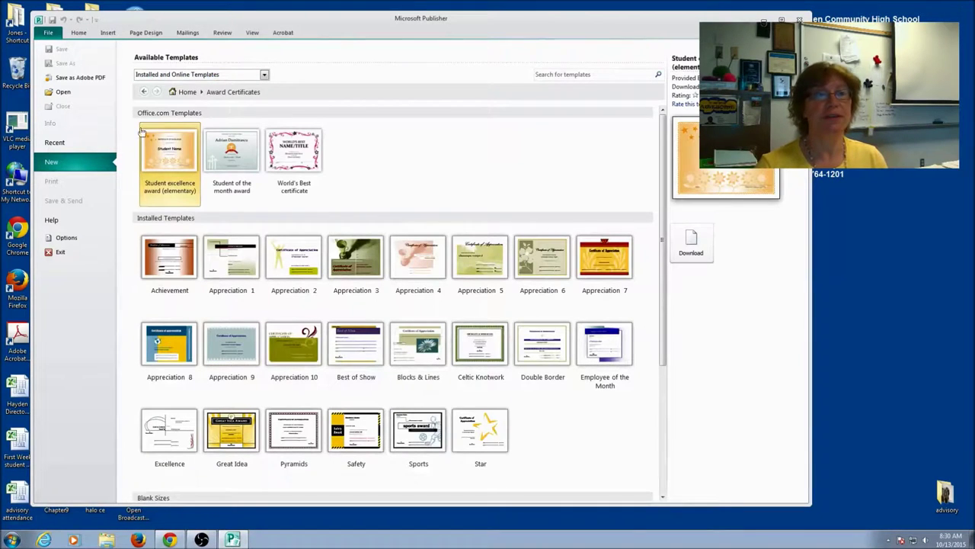
click(190, 92)
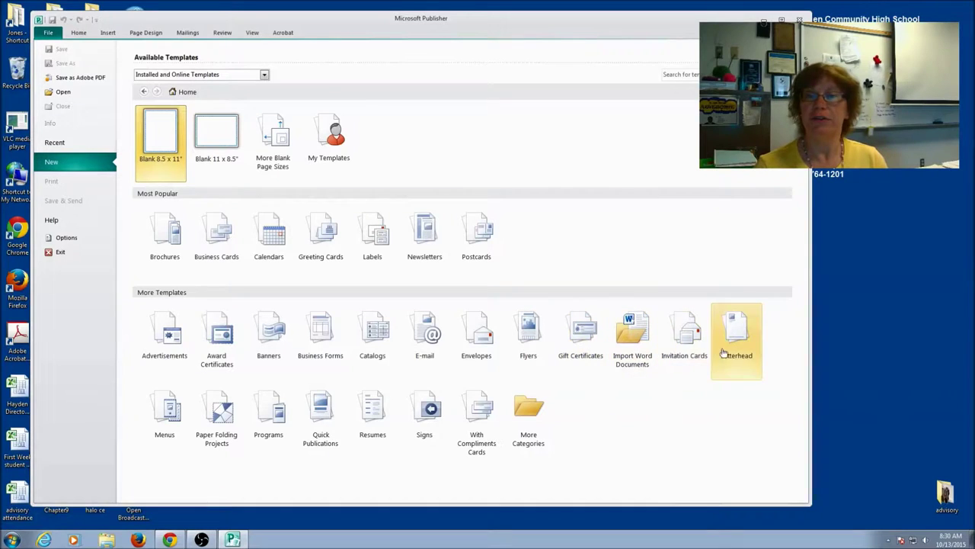
click(218, 419)
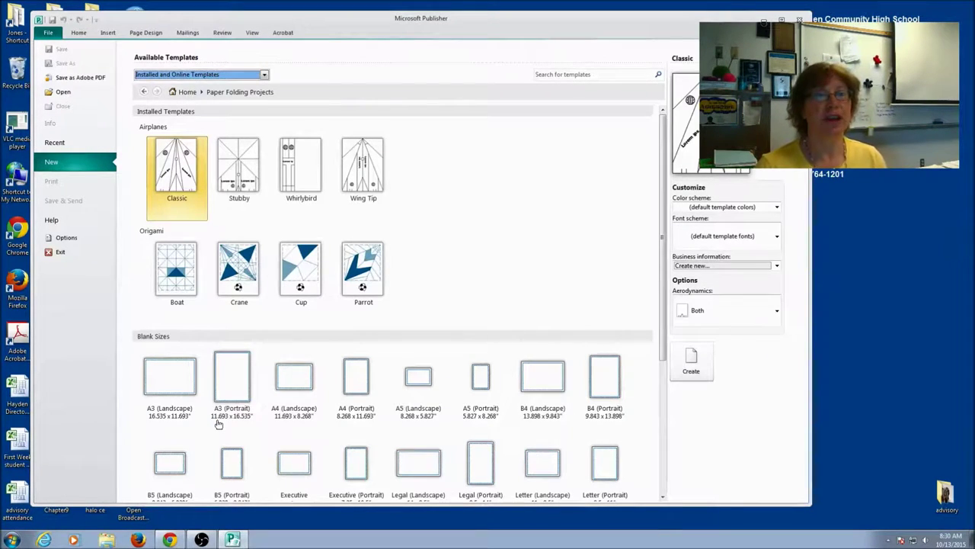
click(187, 92)
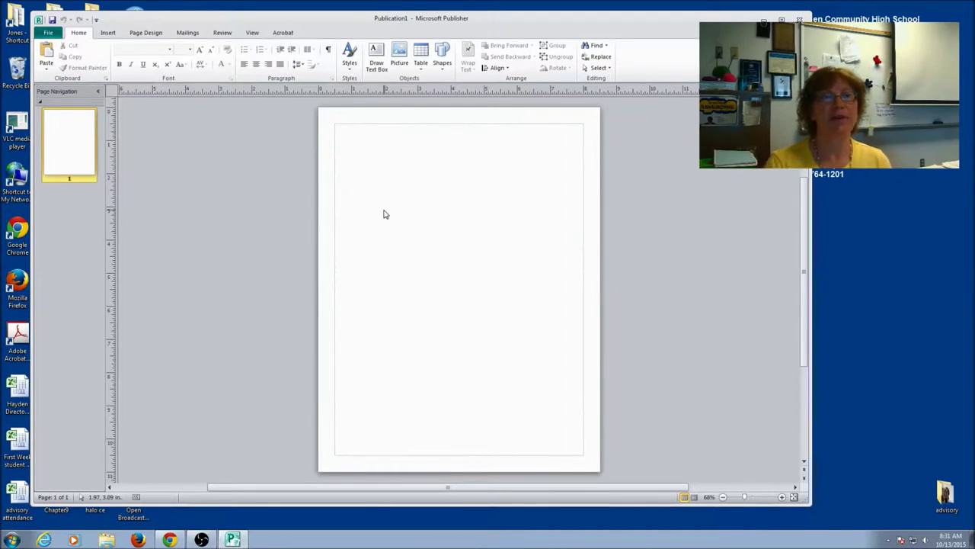
- Insert the 'audition' photo from a file onto the page
click(106, 33)
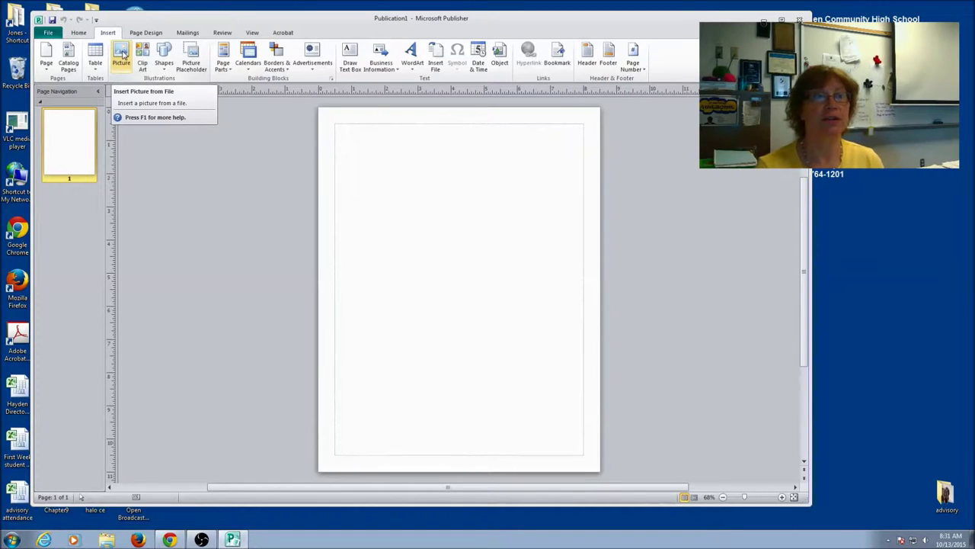
click(122, 52)
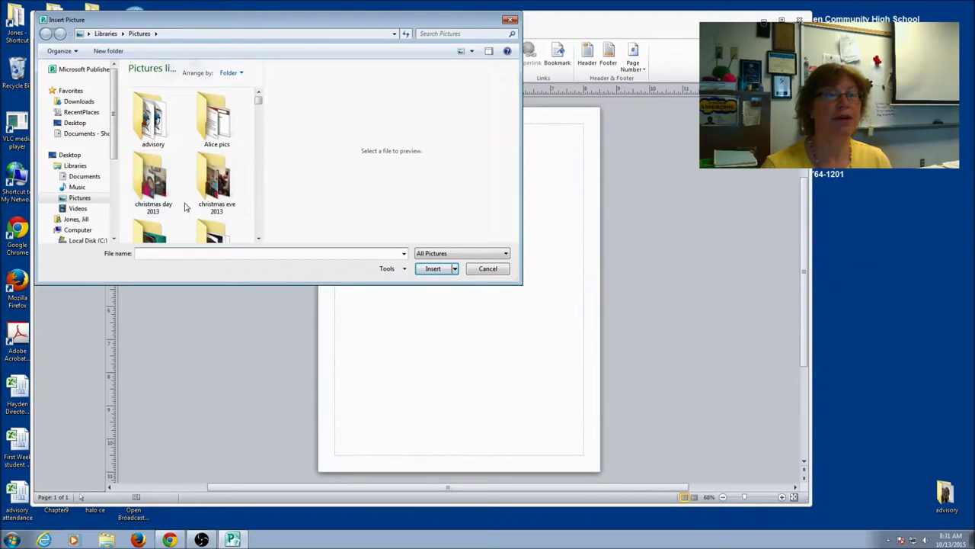
scroll(258, 104, down, 5)
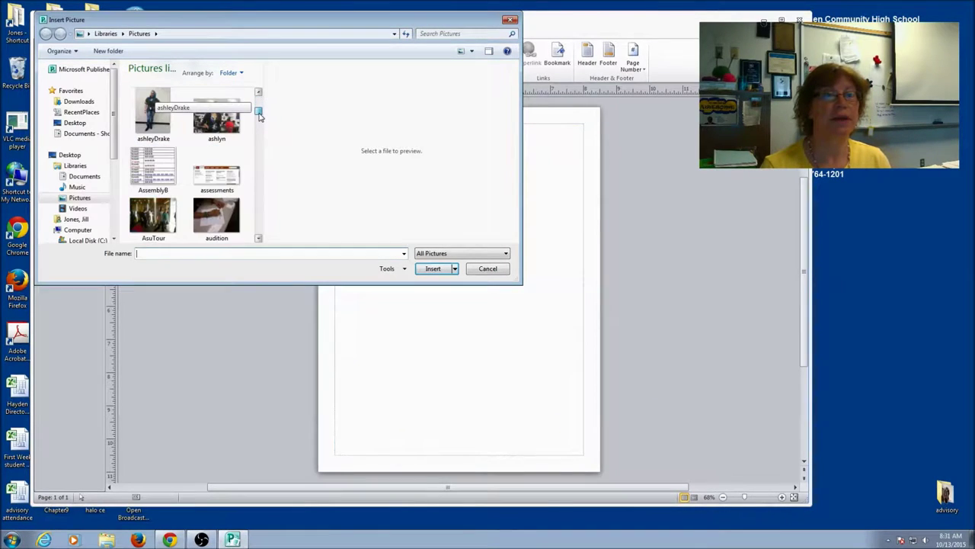
click(221, 215)
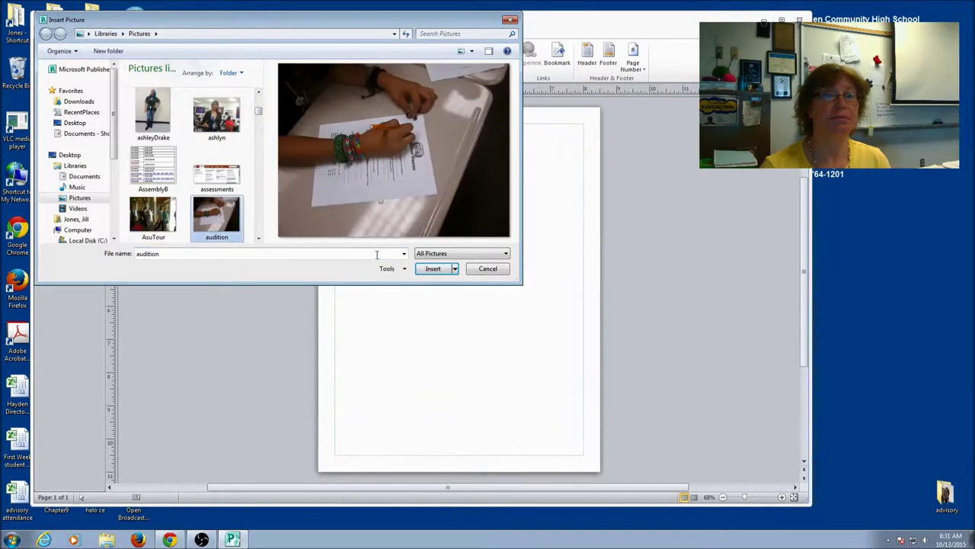
click(431, 268)
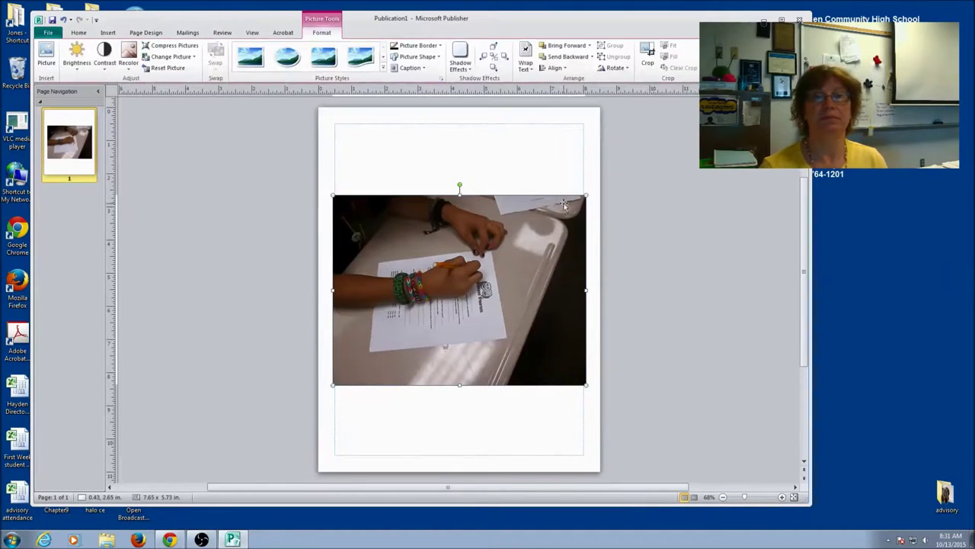
- Shrink the audition photo and move it up near the top-left of the page
drag(589, 196, 503, 259)
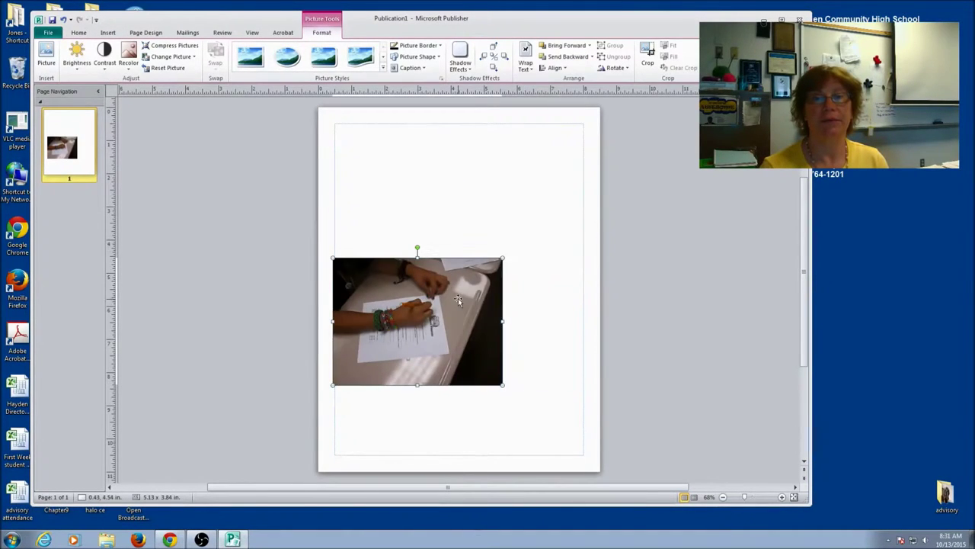
drag(437, 303, 439, 210)
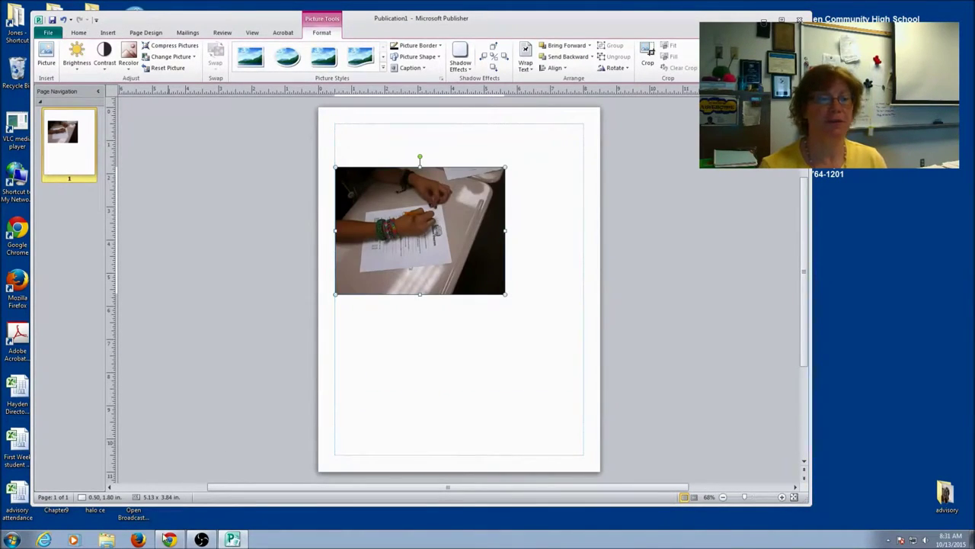
click(170, 540)
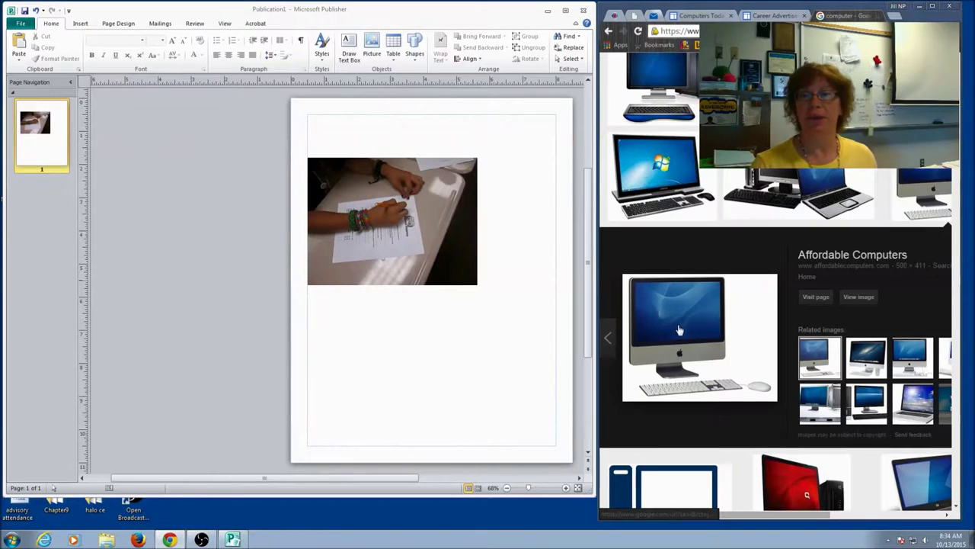
- Drag an iMac image from the browser's results onto the page, shrink it, and place it below the photo's right side
scroll(676, 335, up, 3)
drag(654, 328, 361, 314)
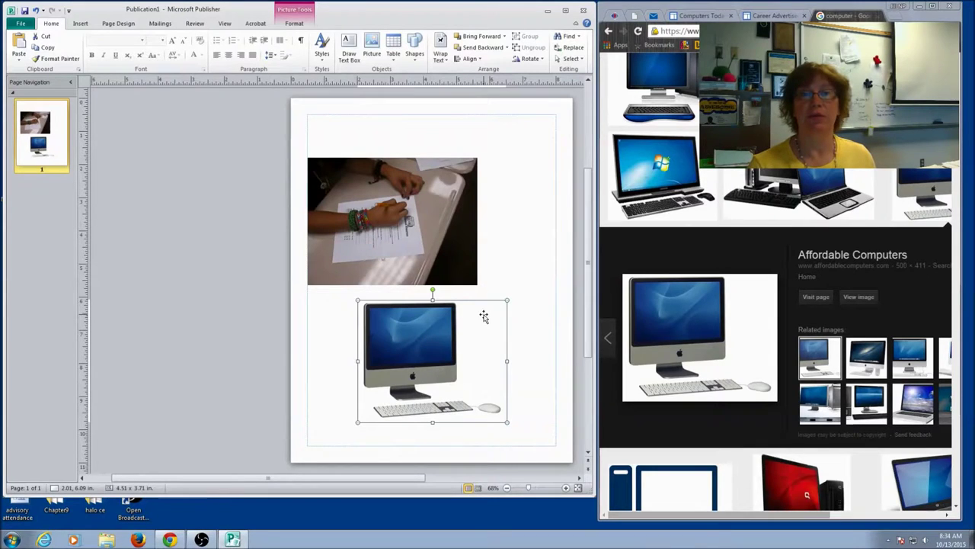
drag(507, 300, 454, 344)
drag(410, 371, 463, 323)
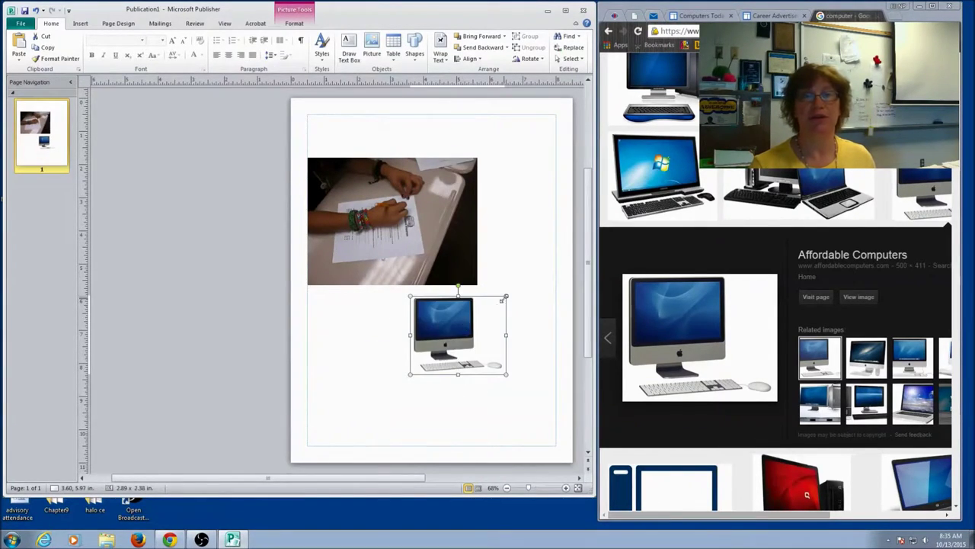
click(512, 284)
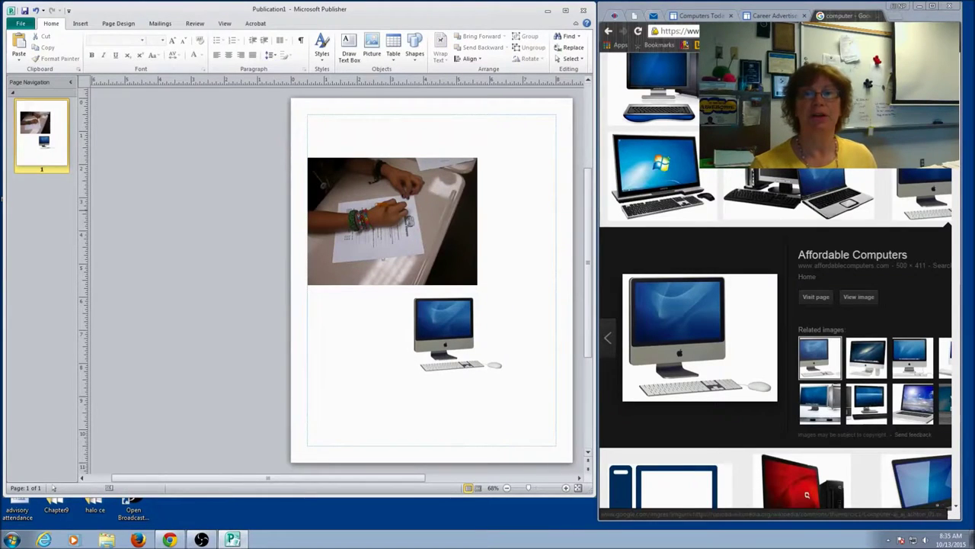
click(919, 7)
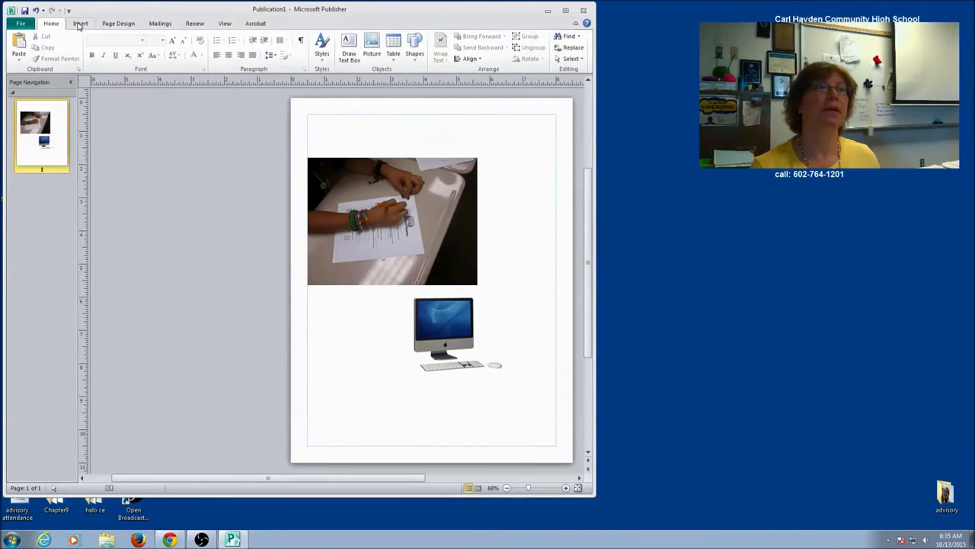
- Place the Lego chef clip art in the top-right corner, then shift the computer and photo down-right
click(80, 23)
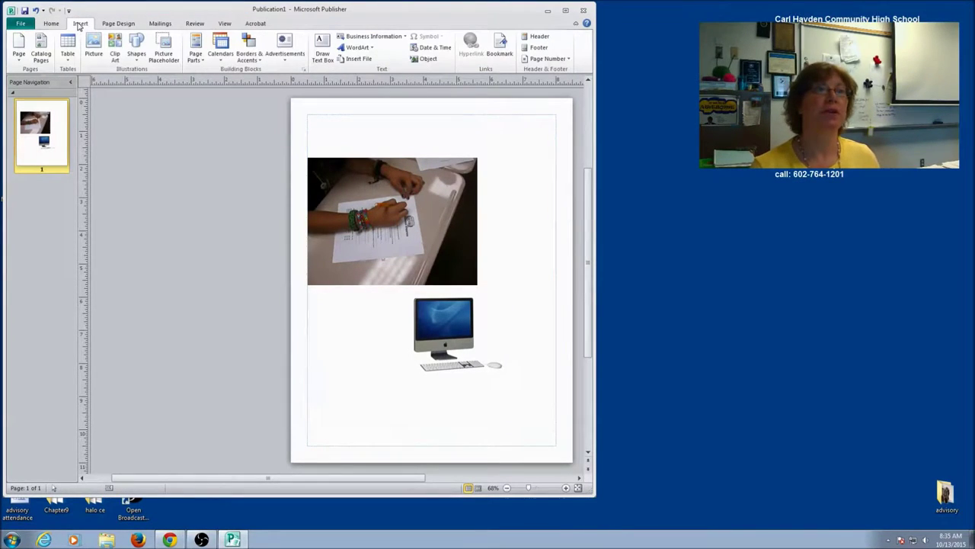
click(116, 48)
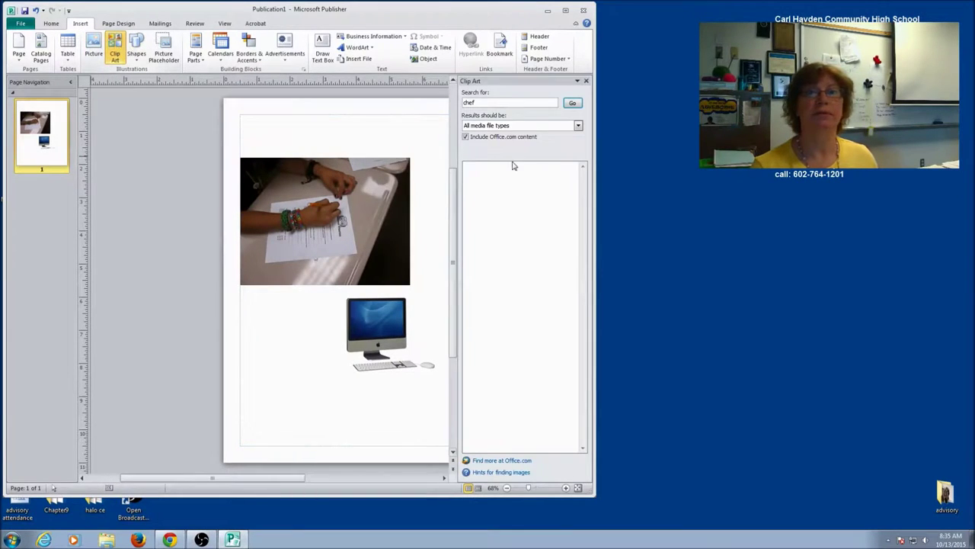
drag(591, 162, 882, 163)
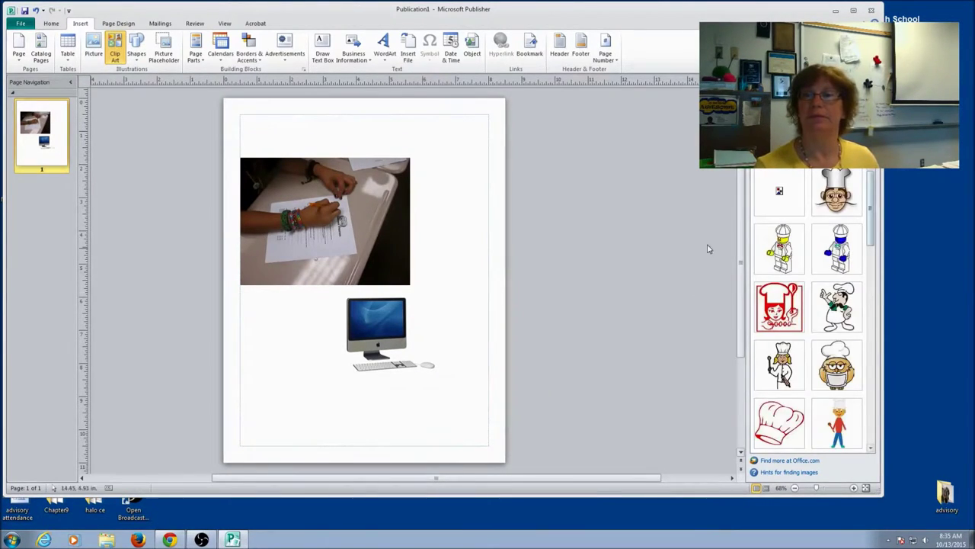
drag(778, 259, 464, 149)
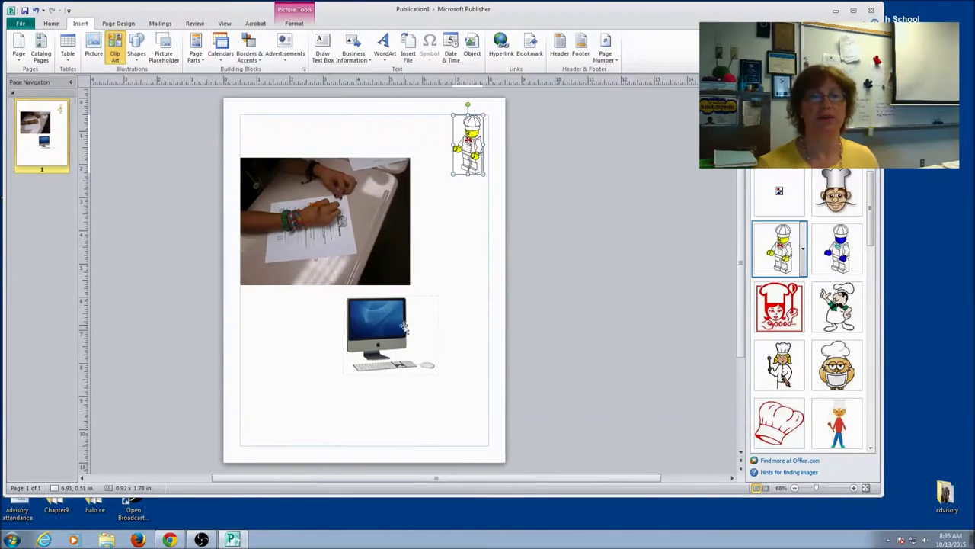
drag(389, 336, 417, 369)
drag(340, 222, 384, 249)
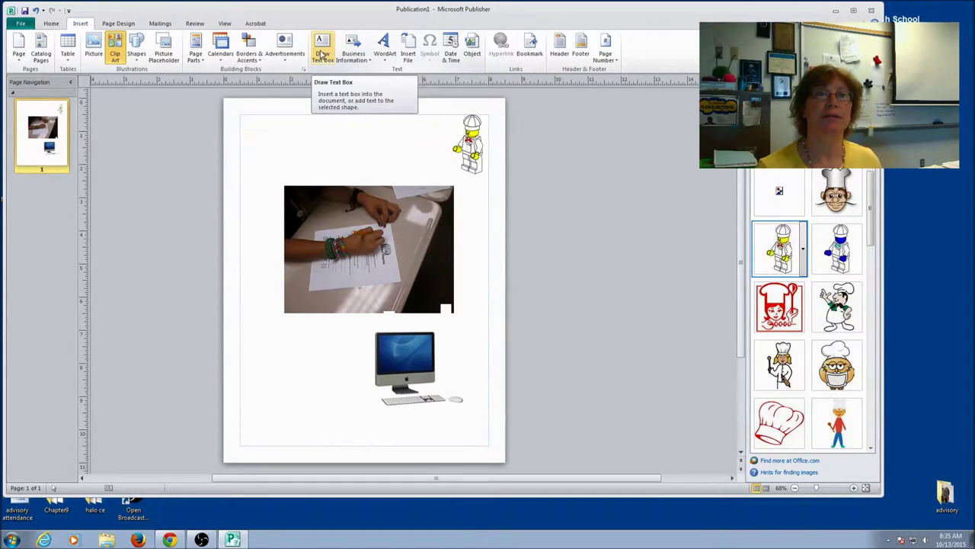
- Draw a text box and move it to the top of the page, above the photo
click(321, 55)
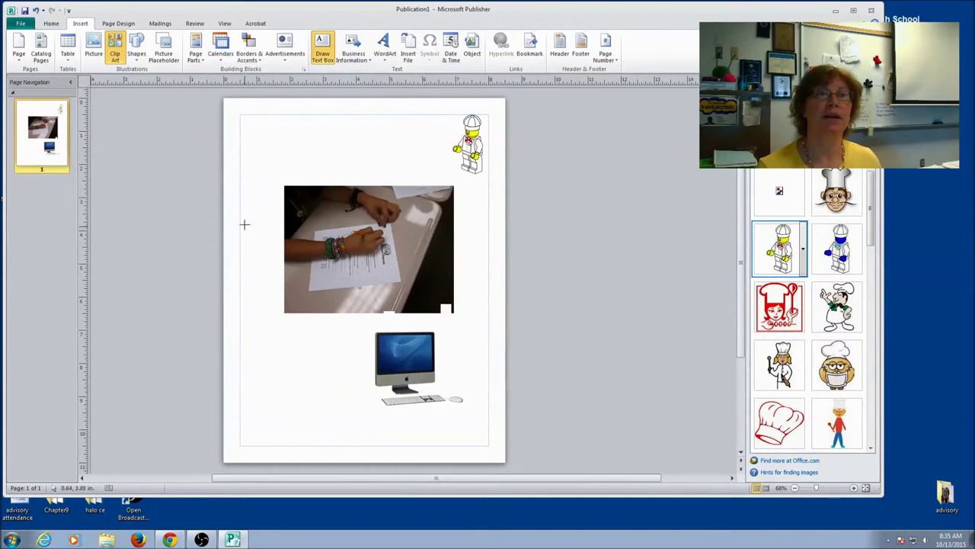
drag(253, 327, 338, 379)
drag(326, 323, 386, 116)
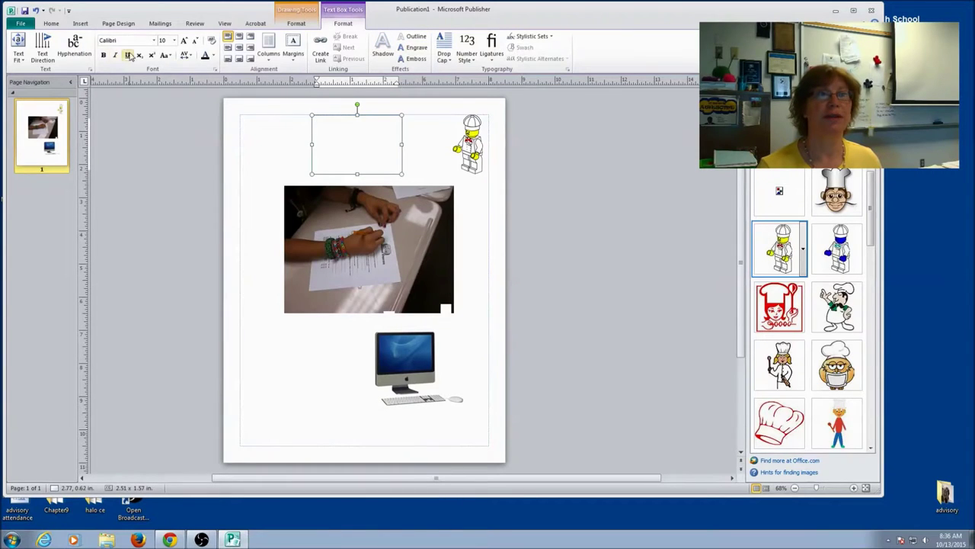
click(154, 40)
- Type 'Hello Class! Welcome to Publisher!' in 16-pt Berlin Sans FB Demi
scroll(133, 137, down, 5)
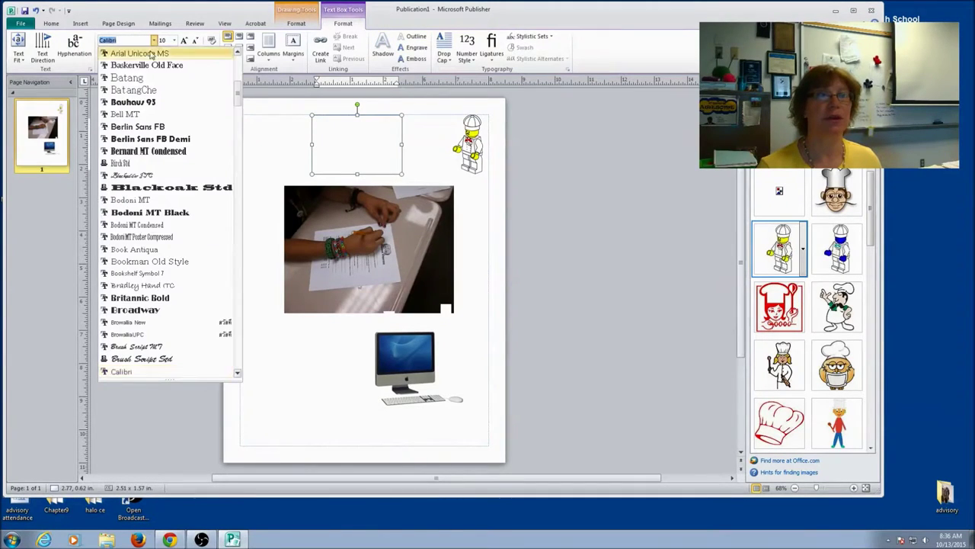
click(136, 139)
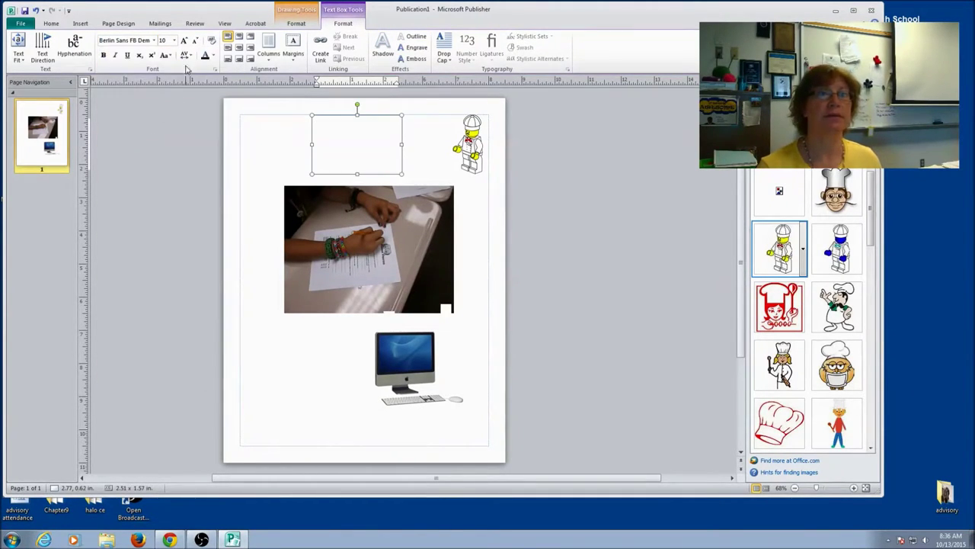
click(174, 41)
click(165, 141)
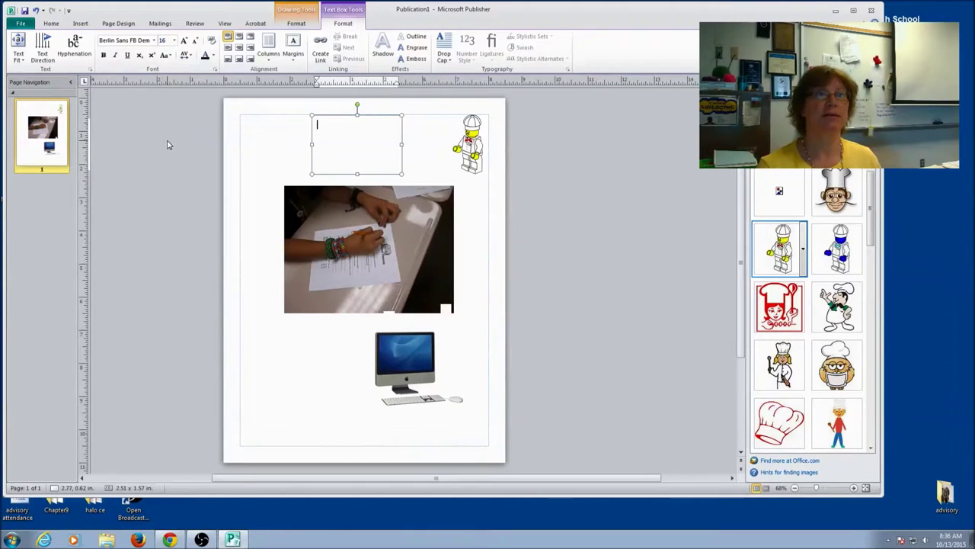
text(Hel)
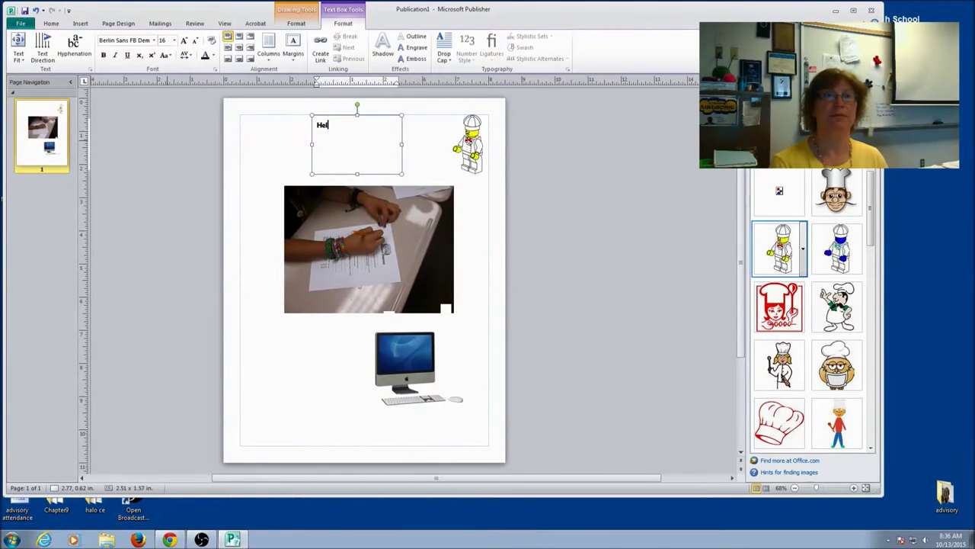
text(lo Class! Welcome to Publisher!)
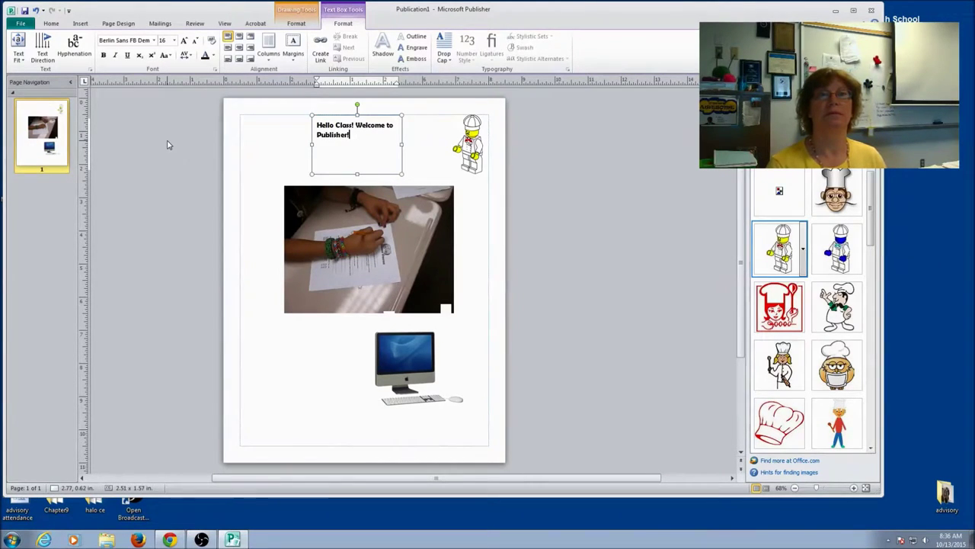
- Colour the greeting pink and move its box below the photo, left of the computer
scroll(167, 146, up, 1)
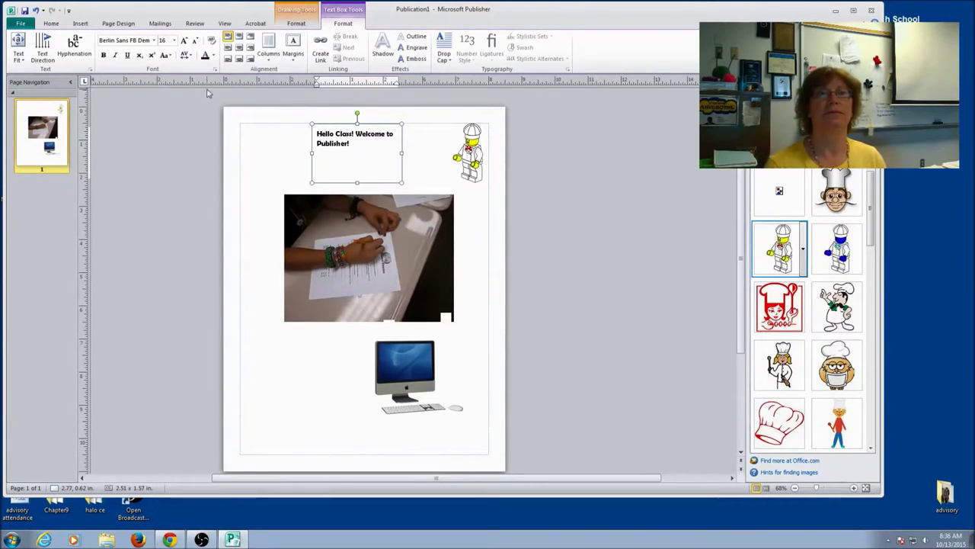
triple_click(326, 134)
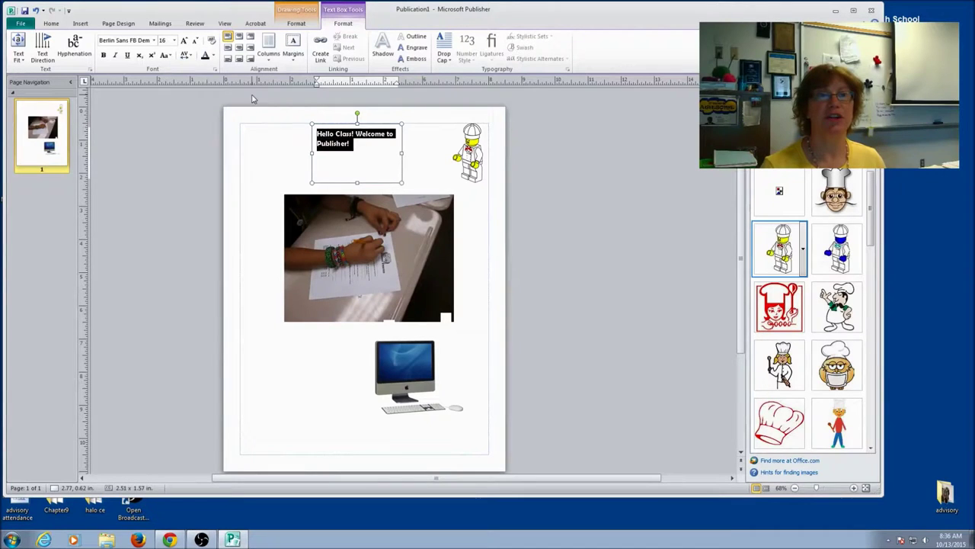
click(213, 57)
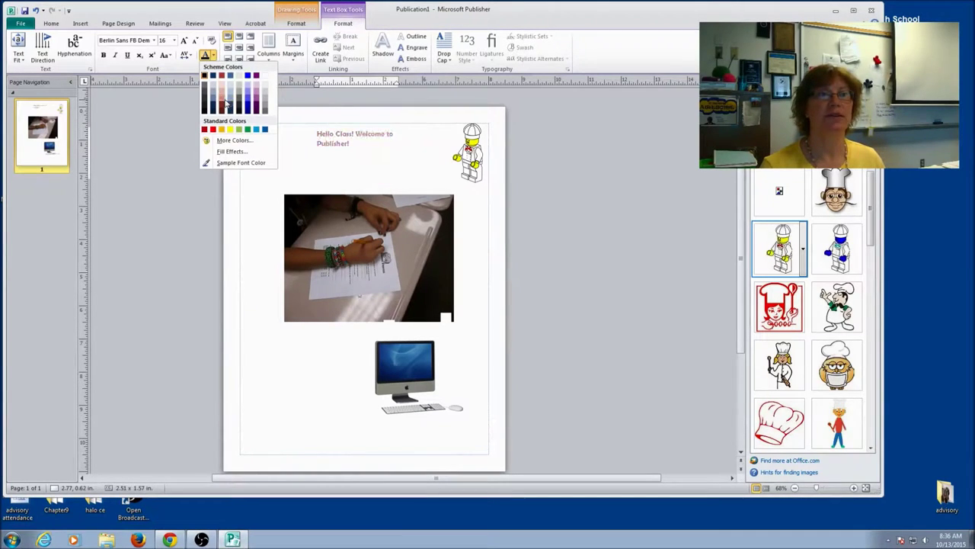
click(226, 103)
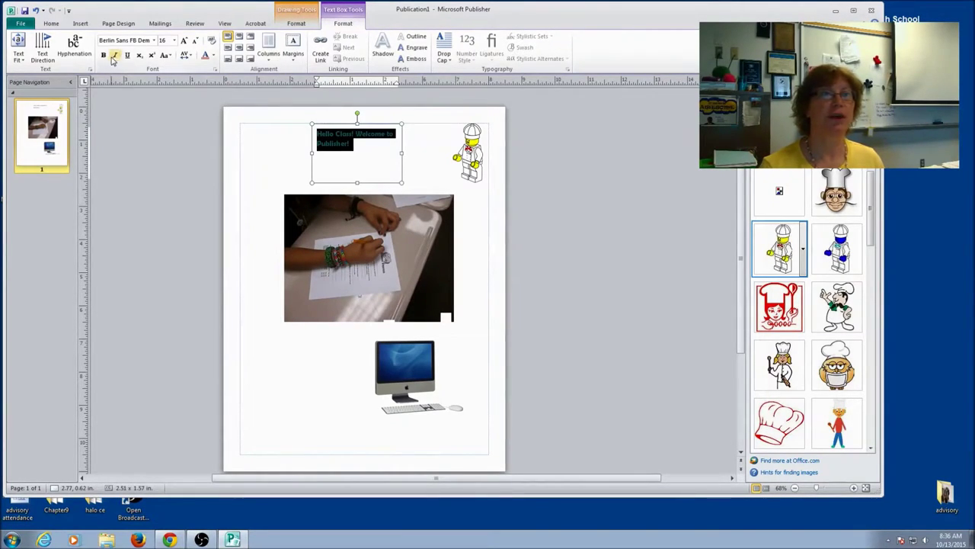
click(256, 158)
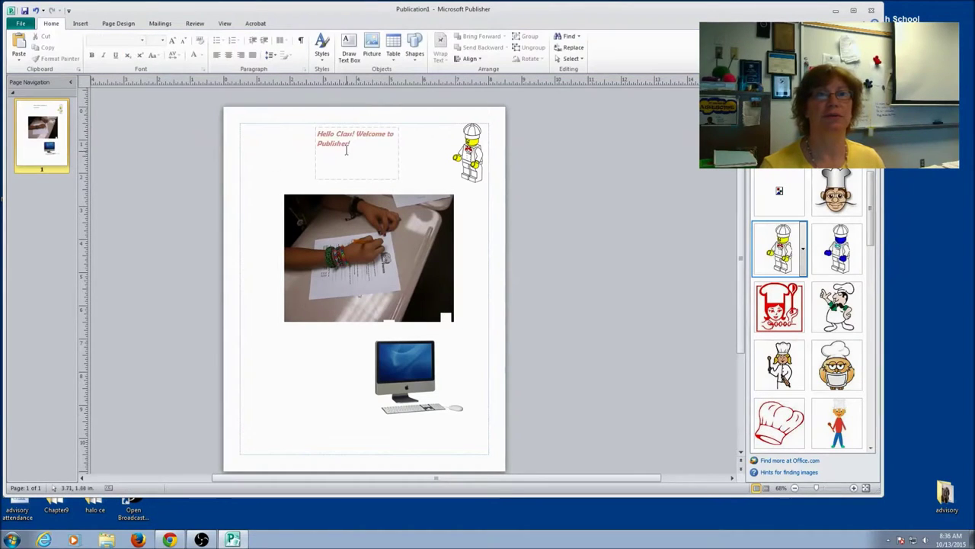
click(356, 127)
drag(356, 127, 323, 343)
click(266, 346)
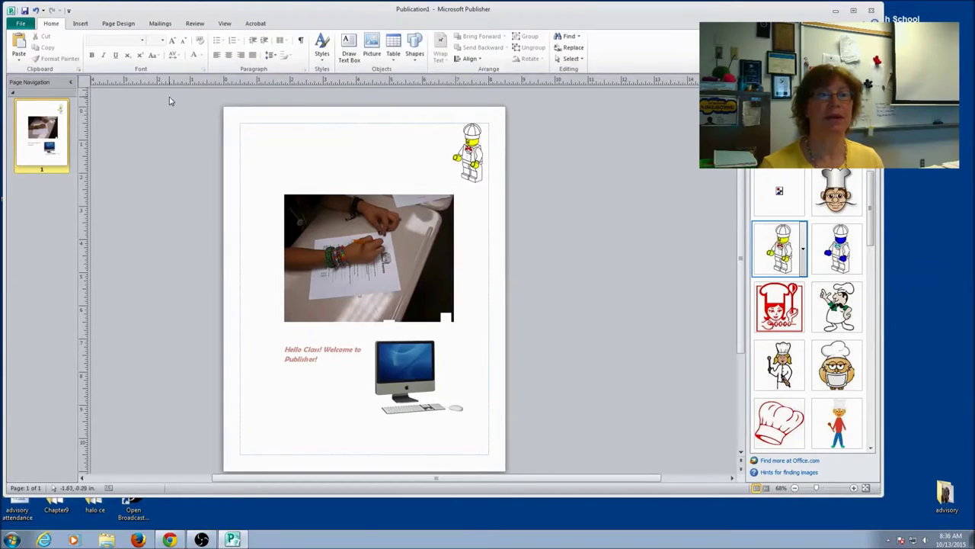
click(348, 50)
- Draw a second text box at the page top and type 'This is another text box.'
mouse_move(316, 122)
mouse_down()
mouse_move(370, 165)
mouse_move(431, 182)
mouse_up()
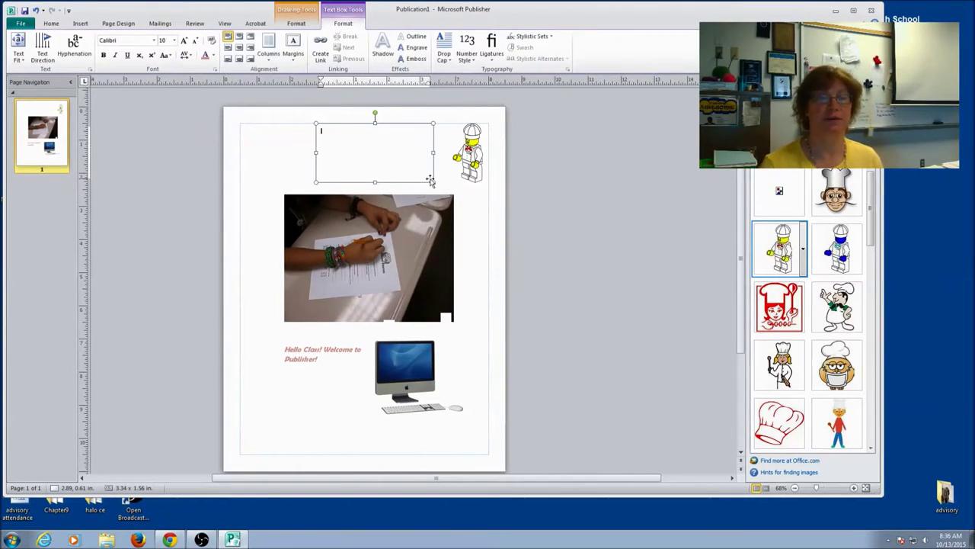
text(This is another text box)
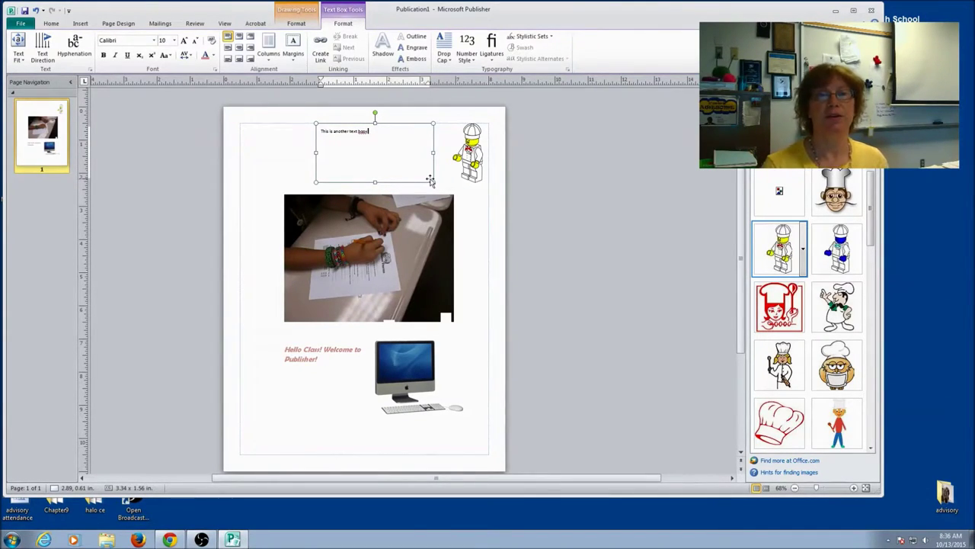
text(.)
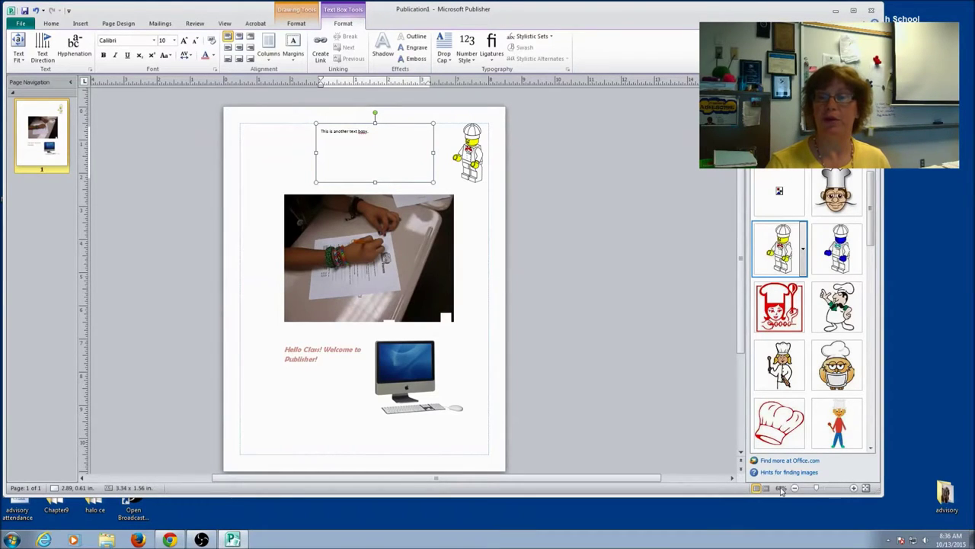
- Zoom in to delete the extra 'o' in 'boox', then zoom back out
drag(816, 488, 833, 488)
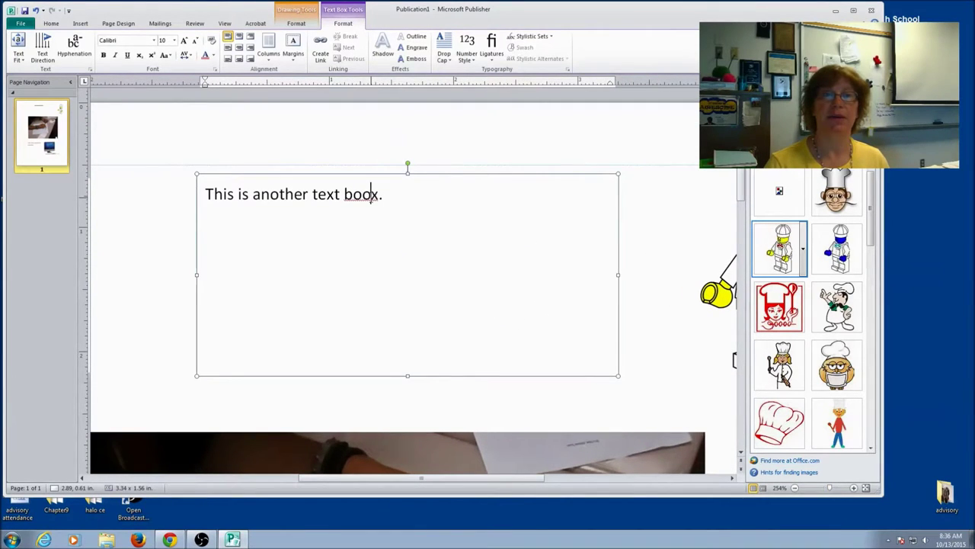
key(BackSpace)
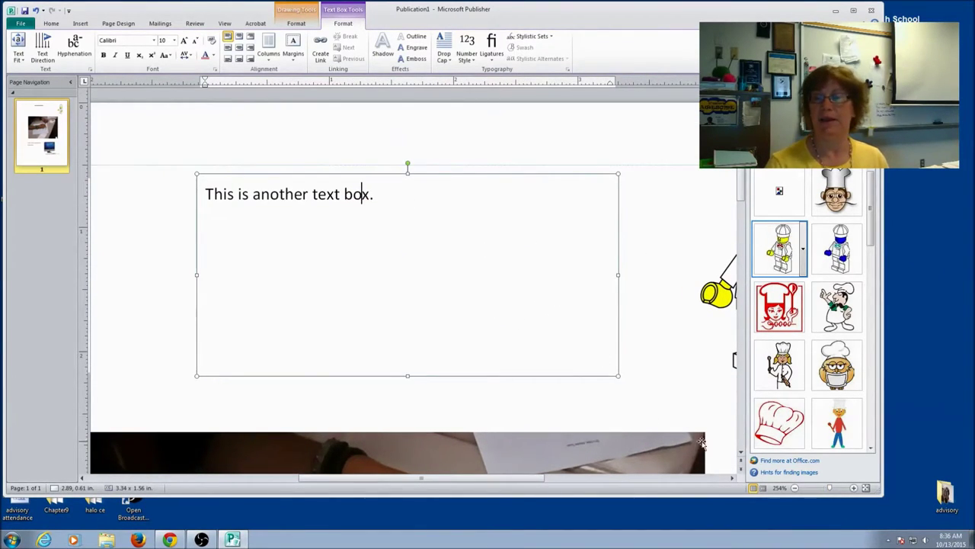
drag(826, 489, 819, 490)
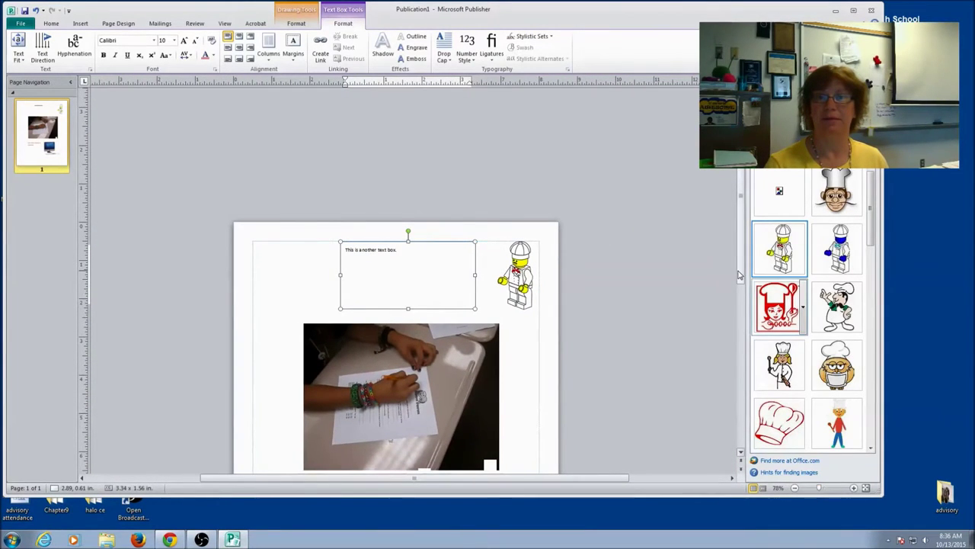
scroll(739, 274, down, 3)
- Make the 'This is another text box.' box shorter
click(525, 283)
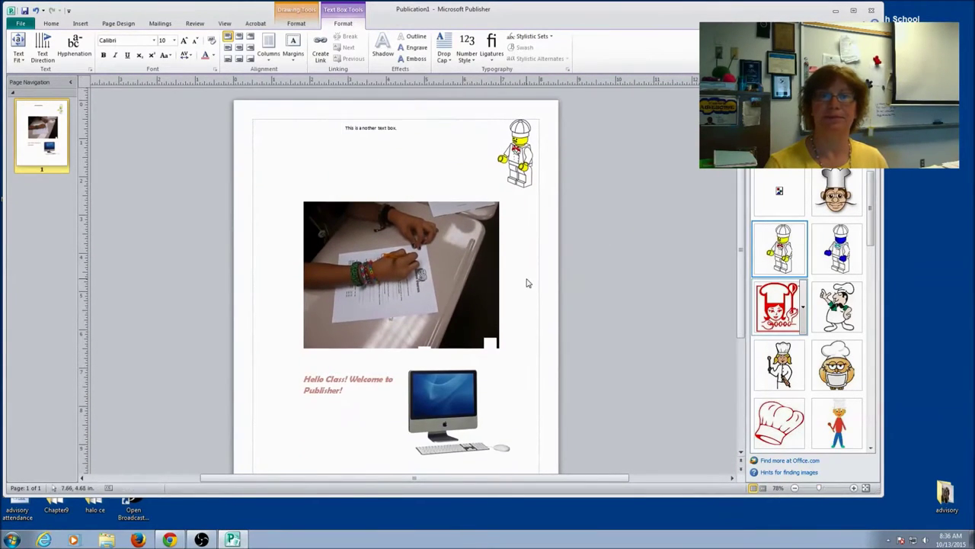
click(346, 156)
drag(344, 124, 335, 142)
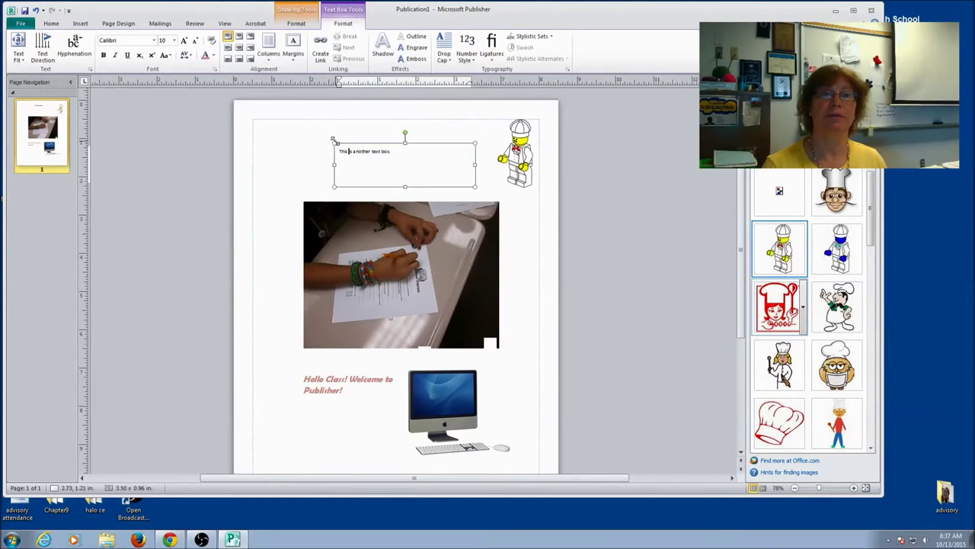
- Fill the text box with light blue-grey and give it a coloured outline
click(297, 24)
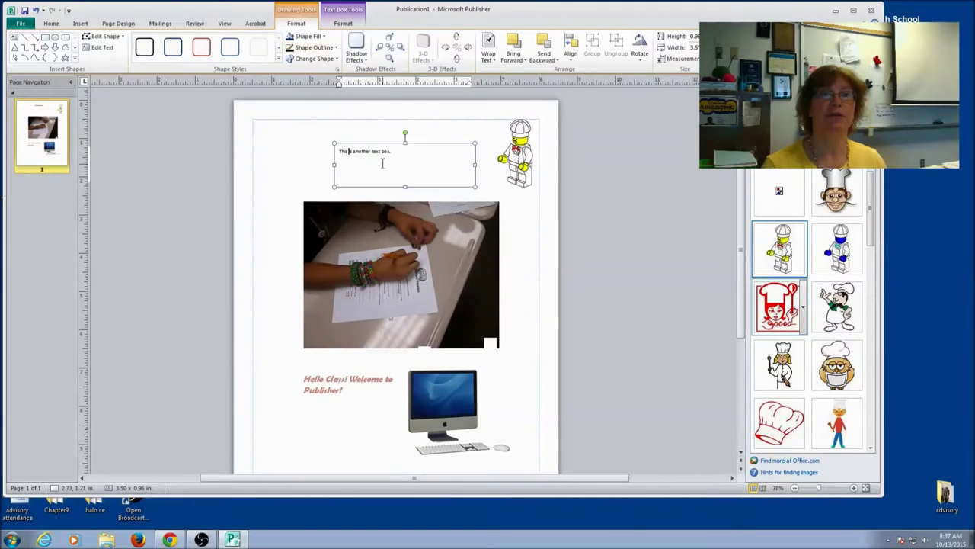
click(325, 36)
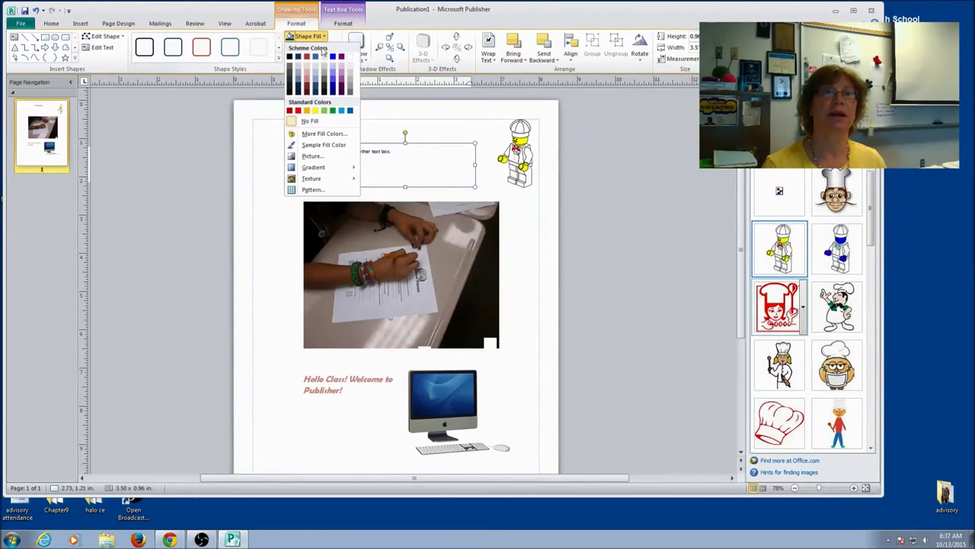
click(316, 67)
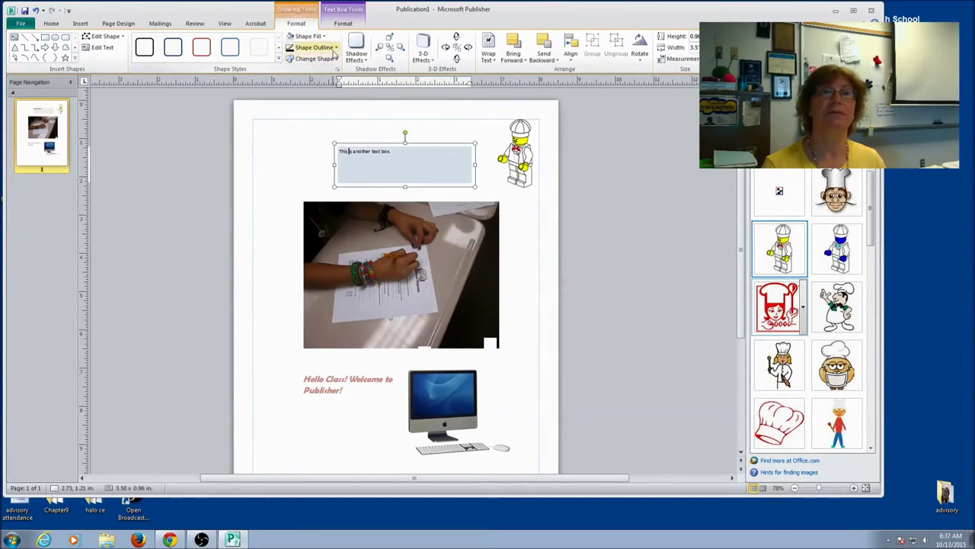
click(334, 48)
click(337, 95)
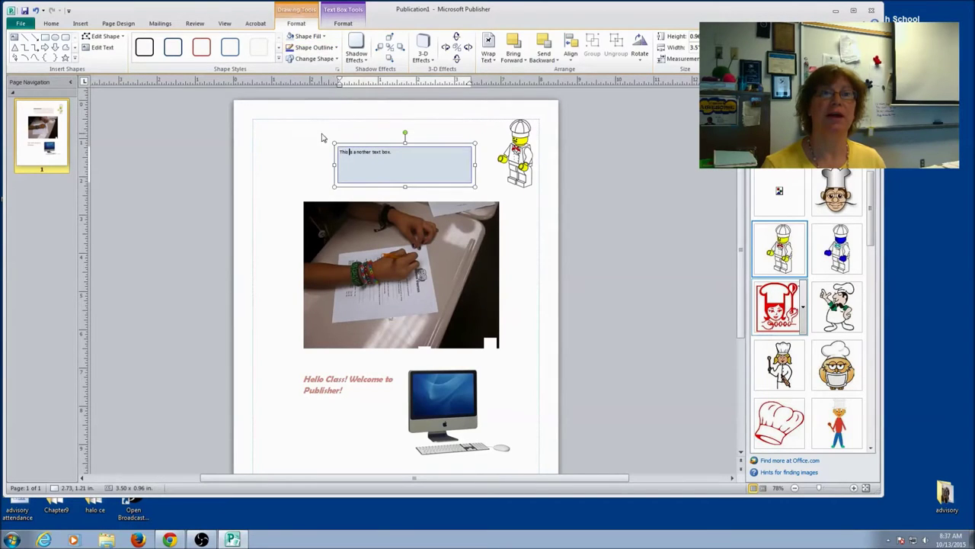
click(318, 159)
- Place a small rectangle near the page's top left
click(414, 50)
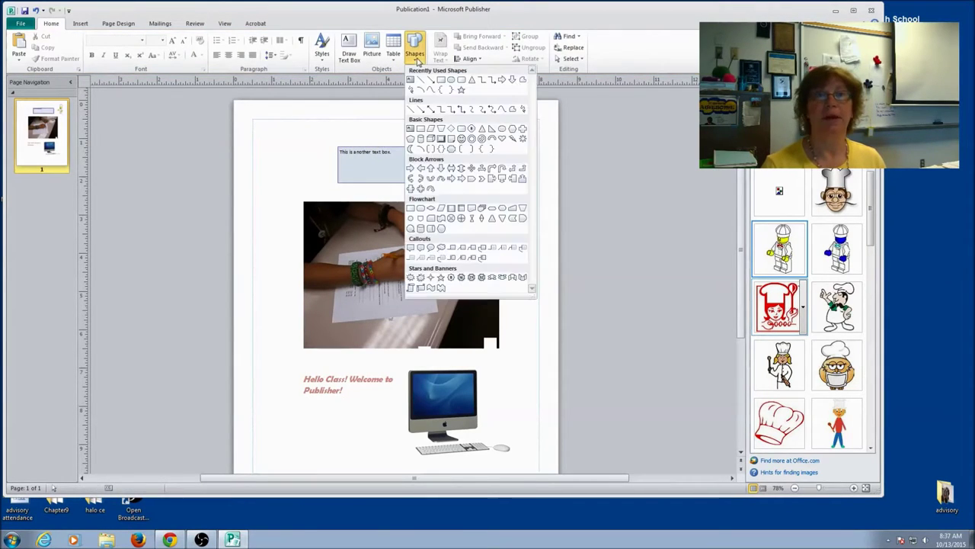
click(431, 80)
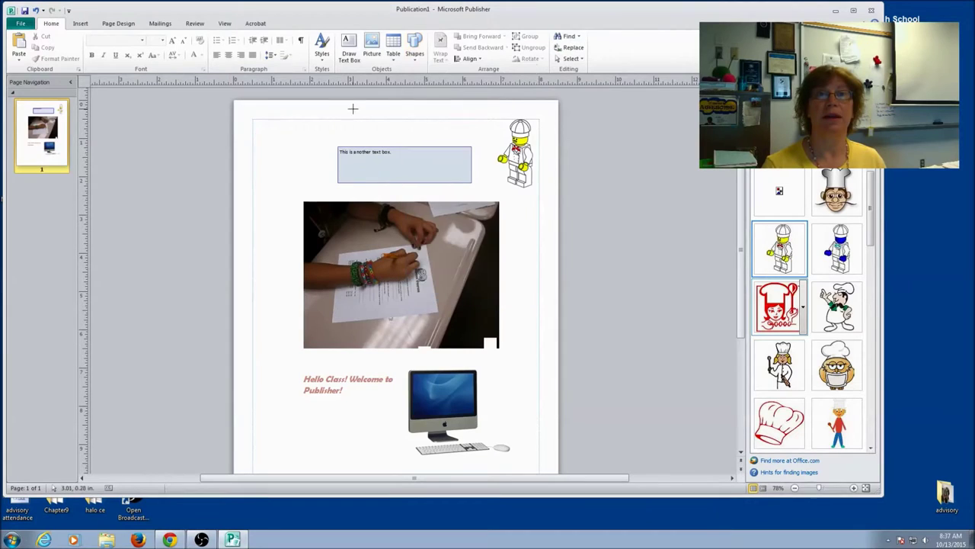
click(306, 147)
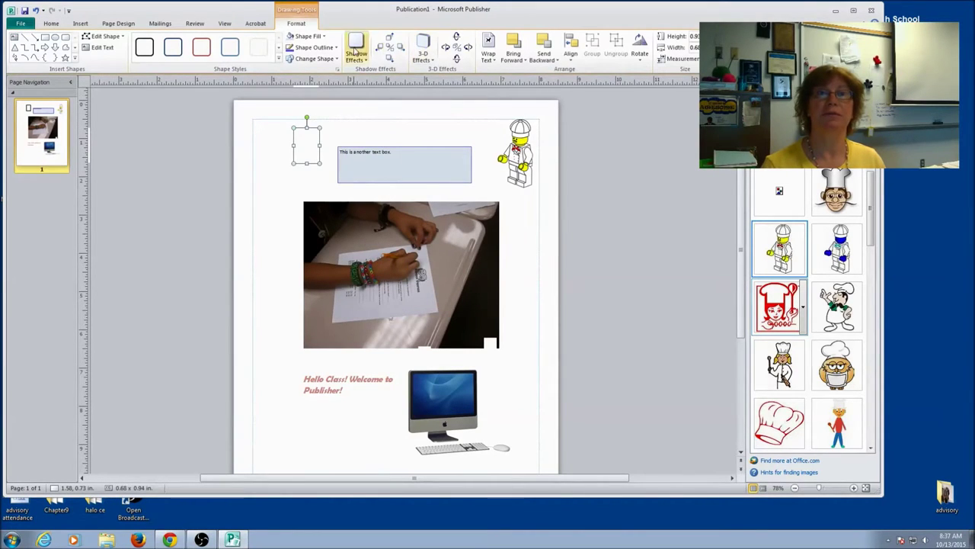
- Draw an arrow from the Lego chef to the text box
click(80, 24)
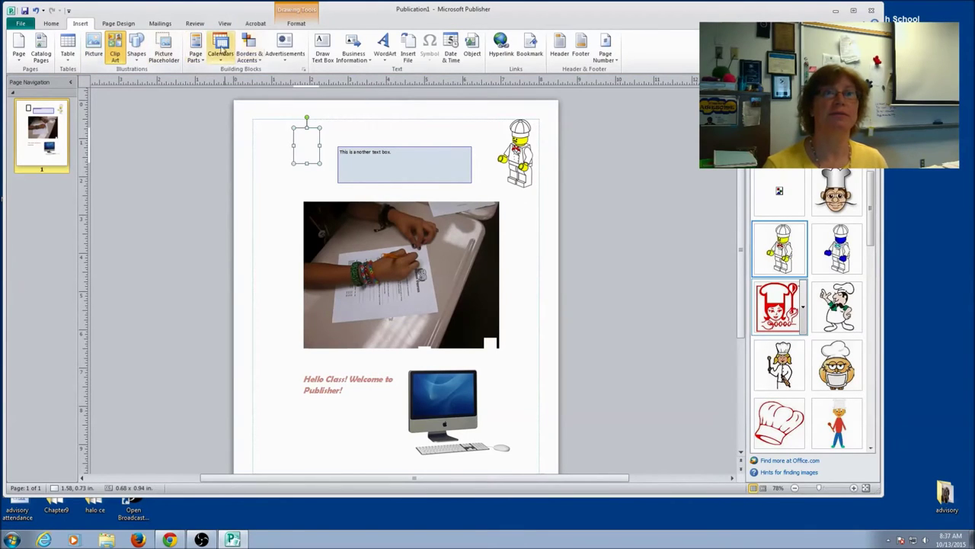
click(138, 59)
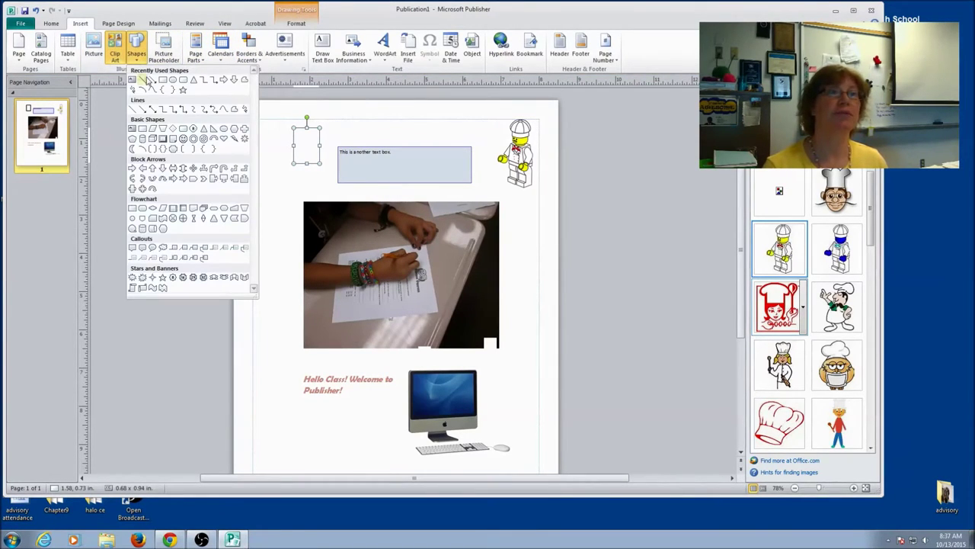
click(150, 80)
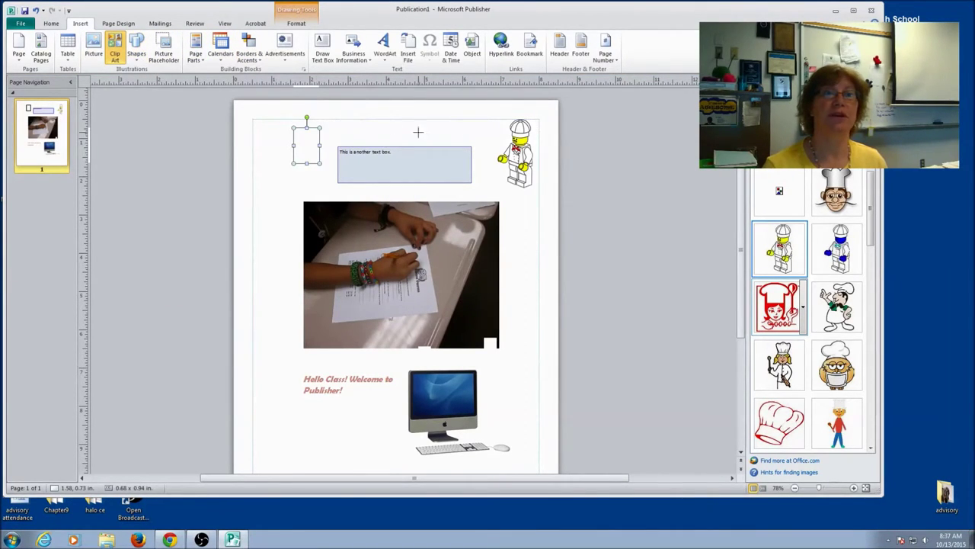
mouse_move(499, 137)
mouse_down()
mouse_move(446, 139)
mouse_move(418, 155)
mouse_up()
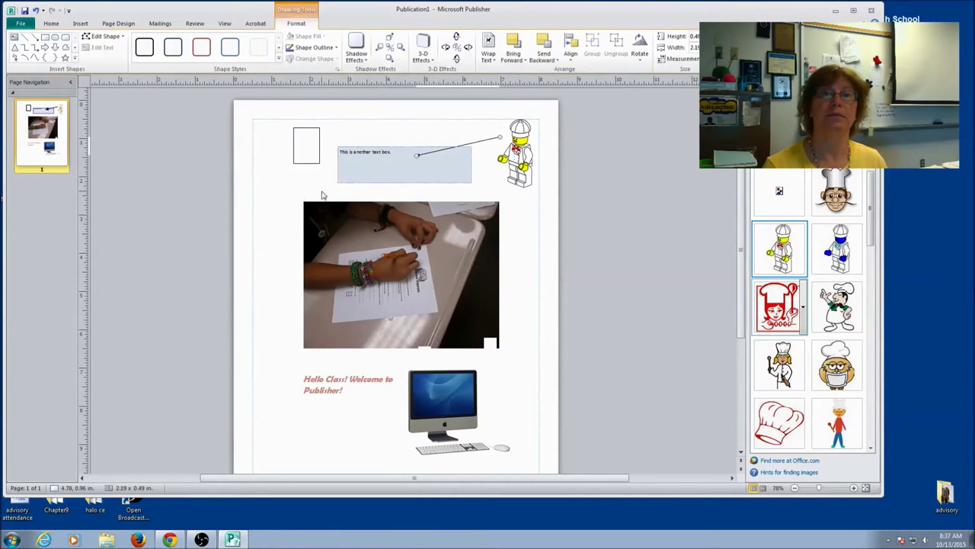
click(280, 207)
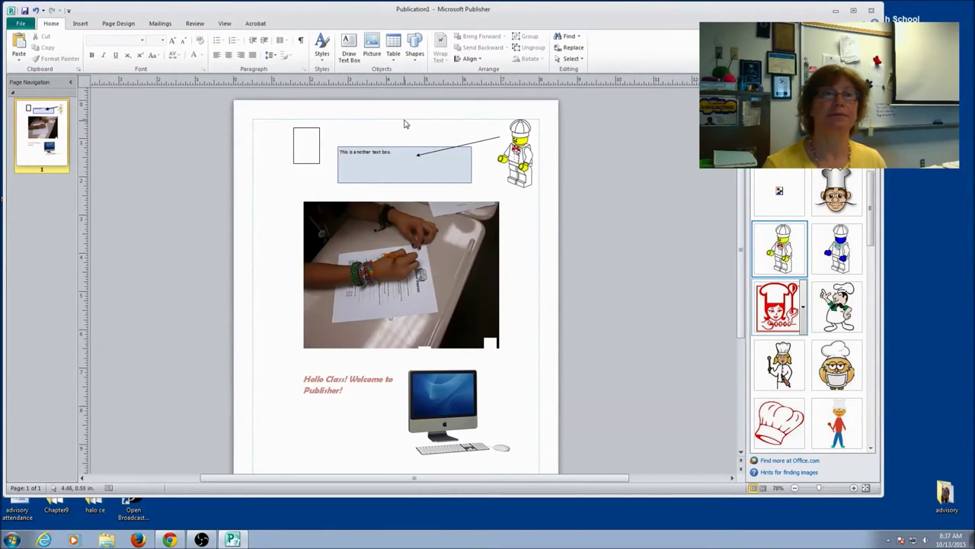
- Colour the arrow dark blue and set its line weight to 4½ pt
click(476, 144)
click(335, 47)
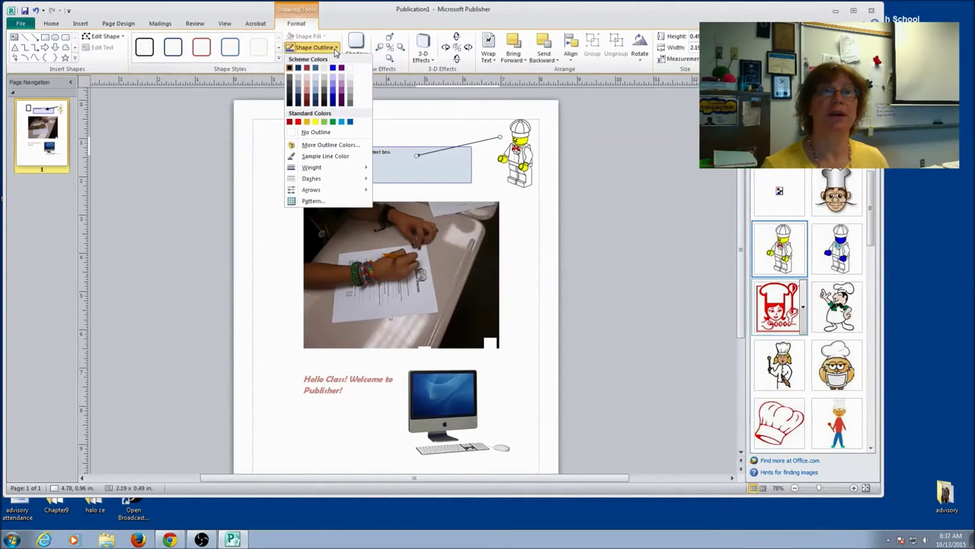
click(318, 103)
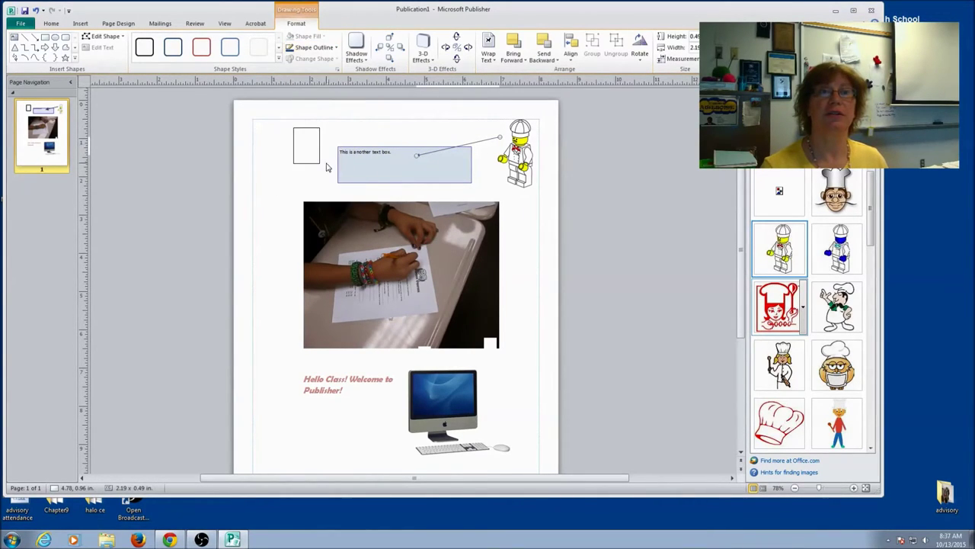
click(334, 47)
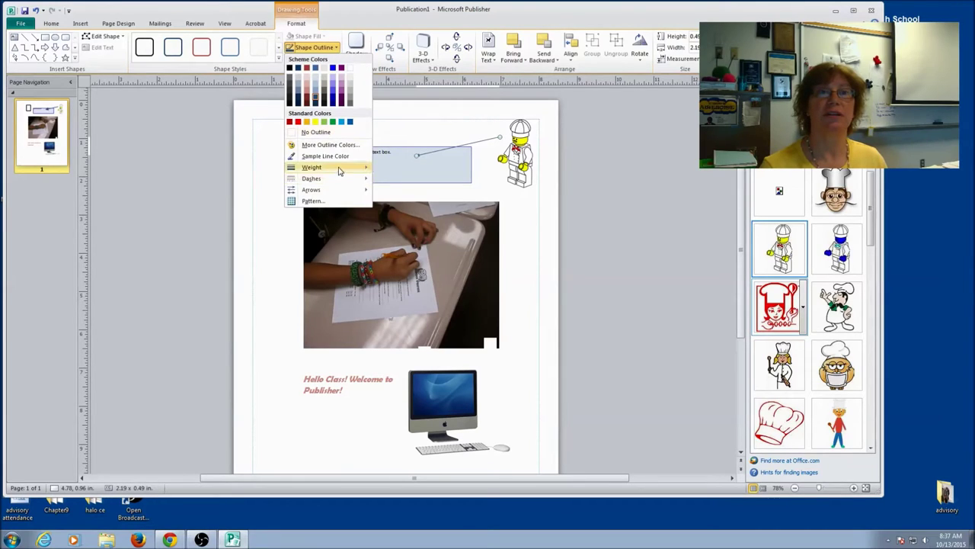
mouse_move(335, 168)
click(410, 246)
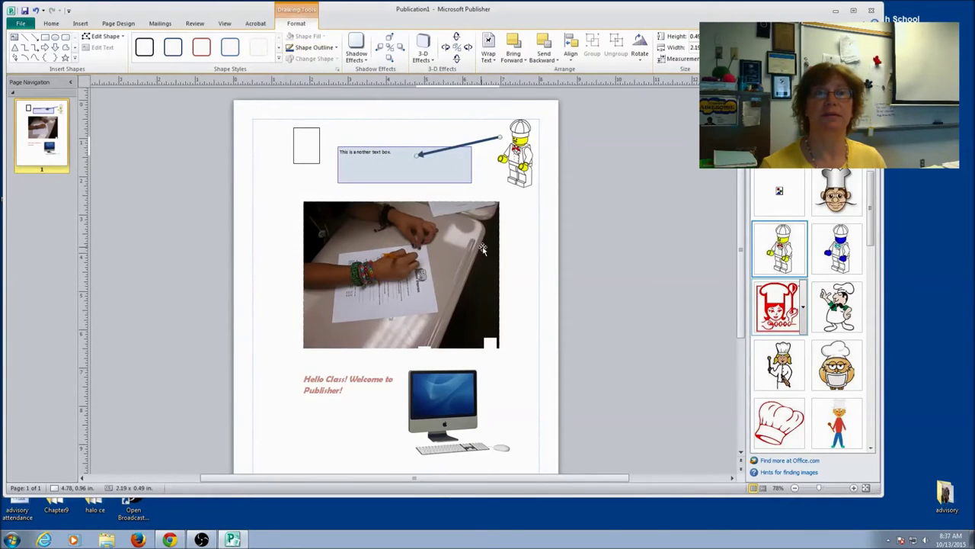
click(521, 245)
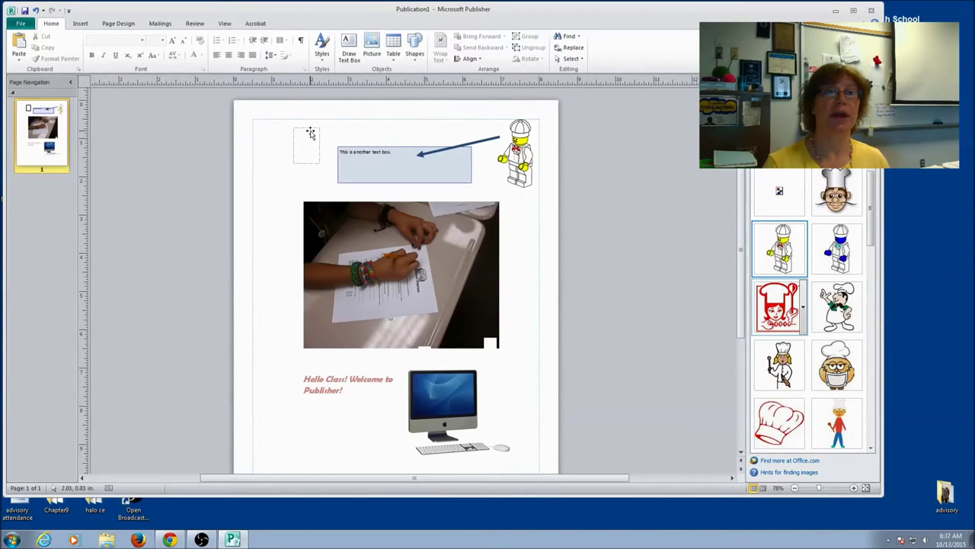
- Stretch the rectangle to the page margins and give it a 2¼ pt border
mouse_move(306, 134)
mouse_down()
mouse_move(265, 125)
mouse_move(490, 418)
mouse_move(539, 462)
mouse_move(539, 437)
mouse_up()
click(312, 47)
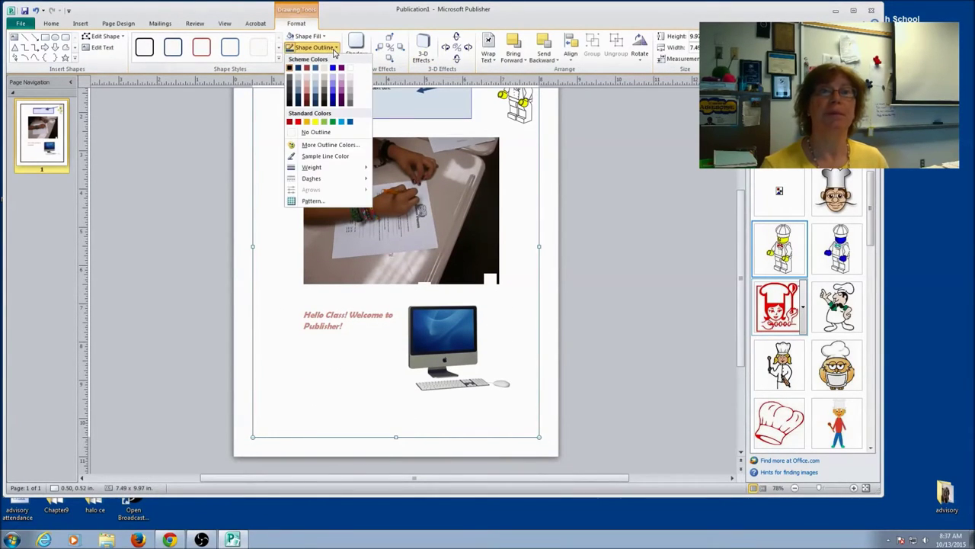
mouse_move(314, 167)
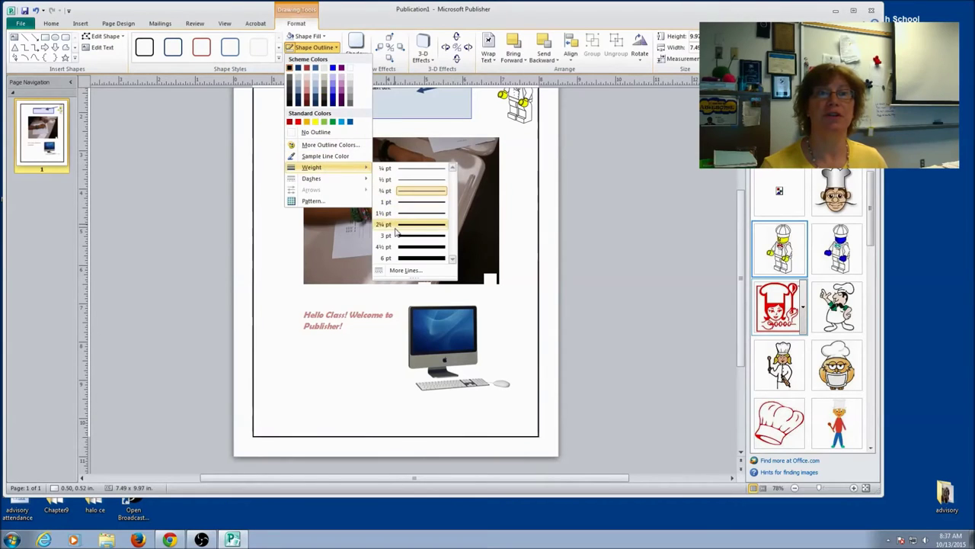
click(395, 225)
click(241, 272)
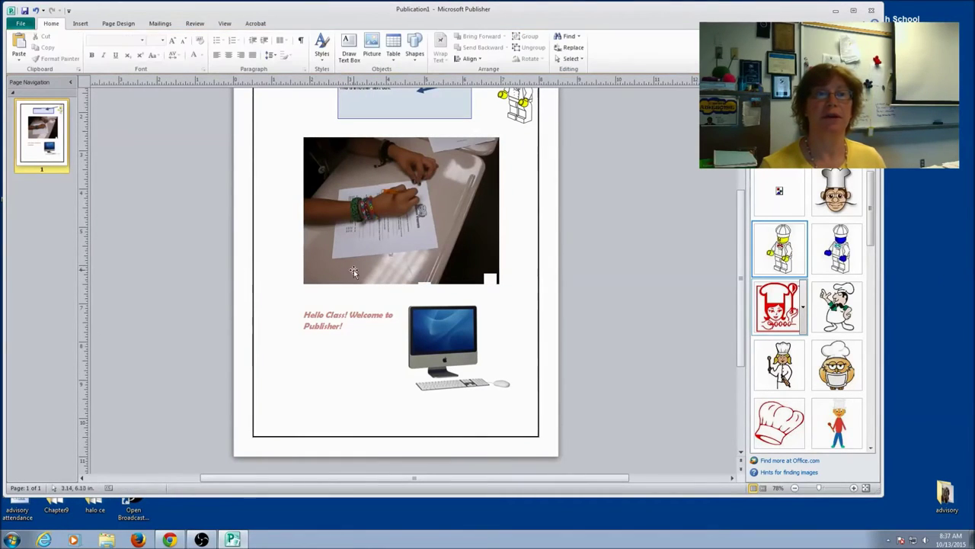
- Fill the page-border rectangle with dark red
click(535, 210)
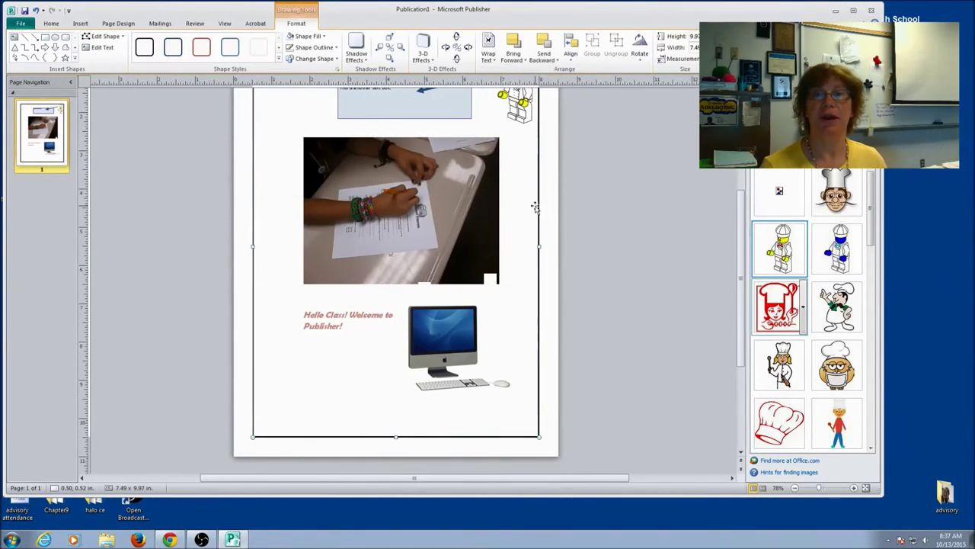
click(325, 37)
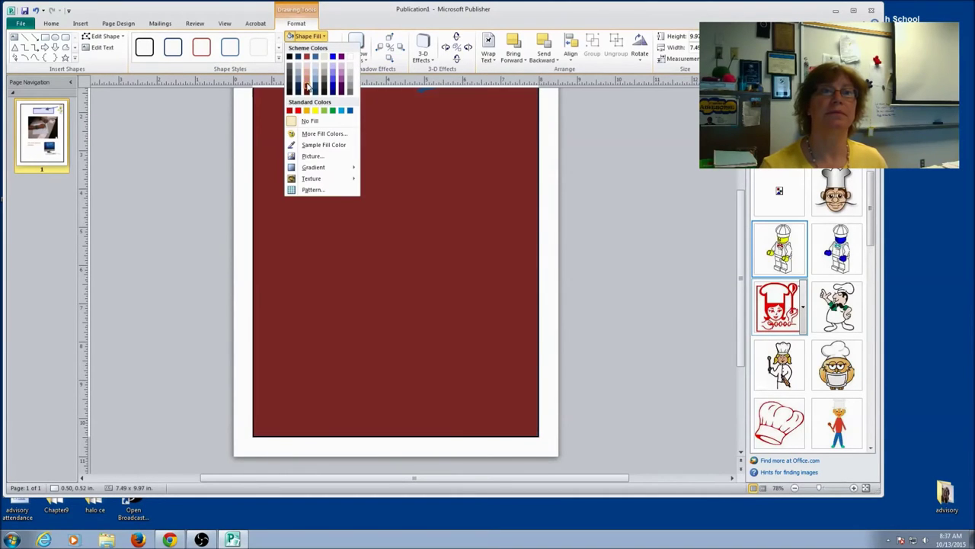
click(315, 104)
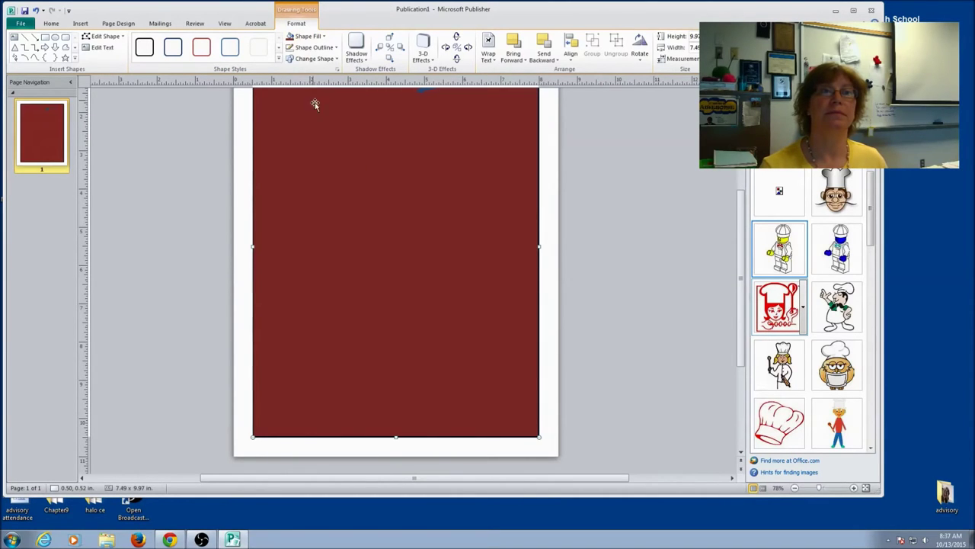
- Send the dark red rectangle to the back, behind the photo, clip art and text
click(544, 59)
click(563, 82)
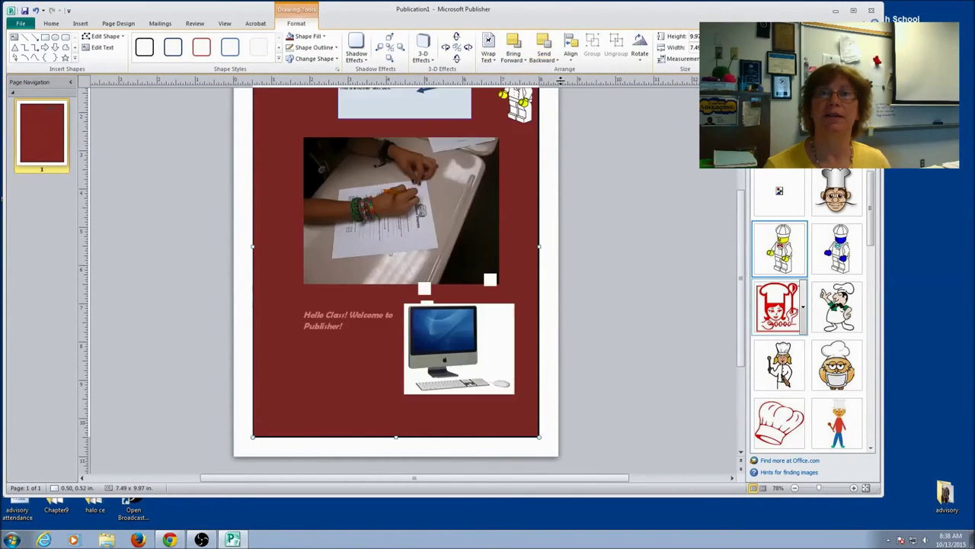
scroll(744, 253, up, 2)
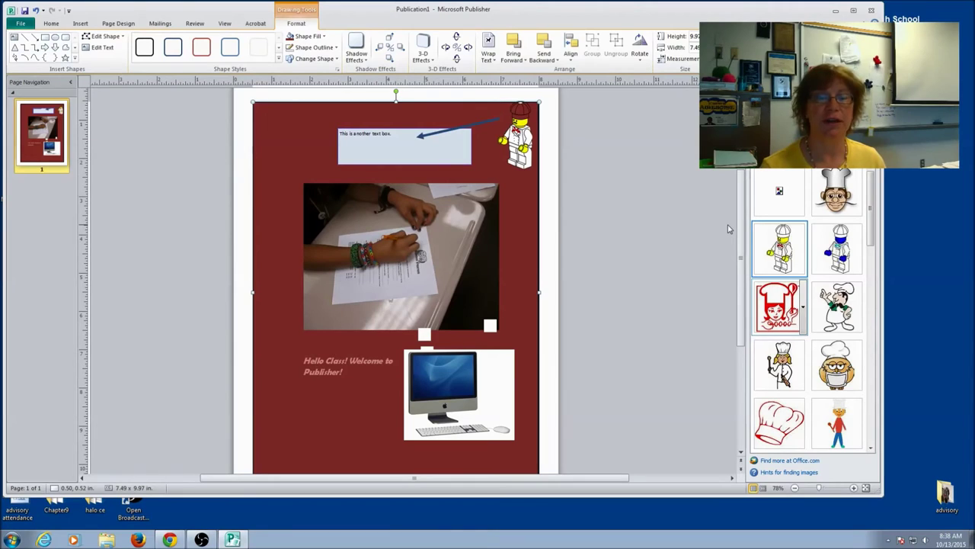
- Delete the stray small white squares near the photo and the computer picture
click(491, 326)
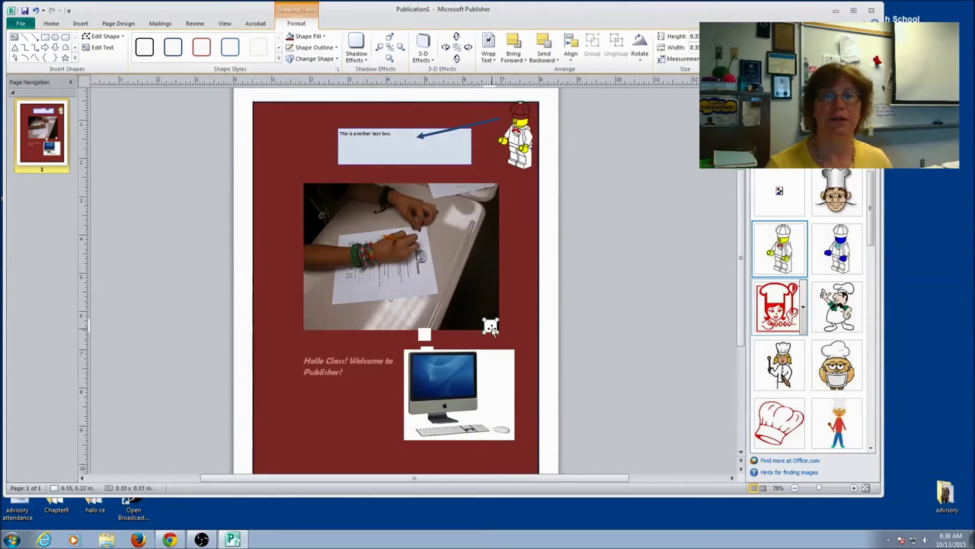
key(Delete)
click(425, 333)
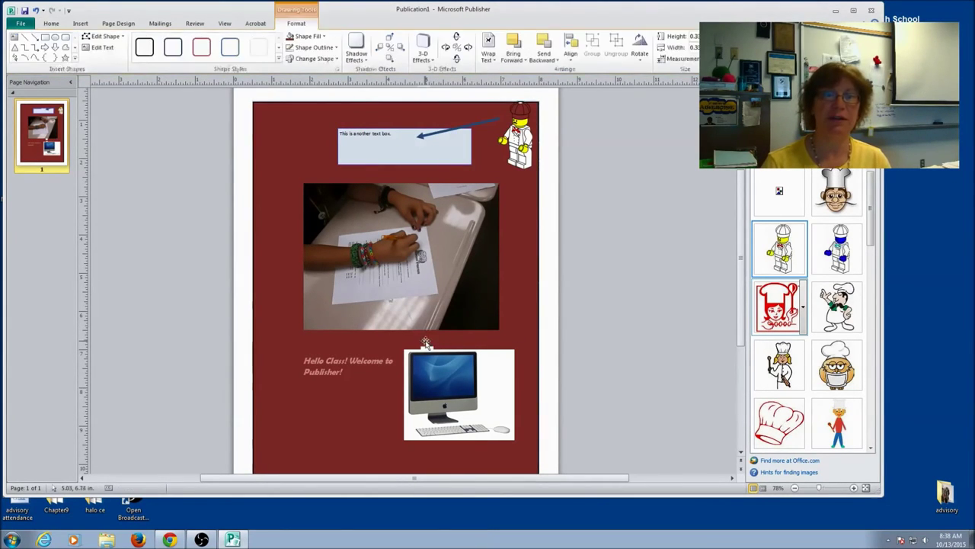
key(Delete)
click(427, 349)
key(ctrl+z)
key(ctrl+z)
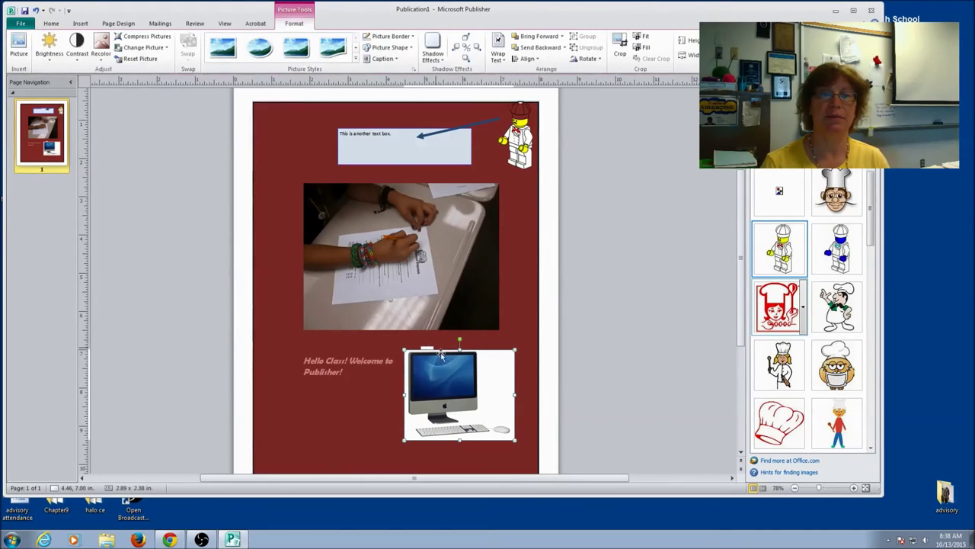
key(Delete)
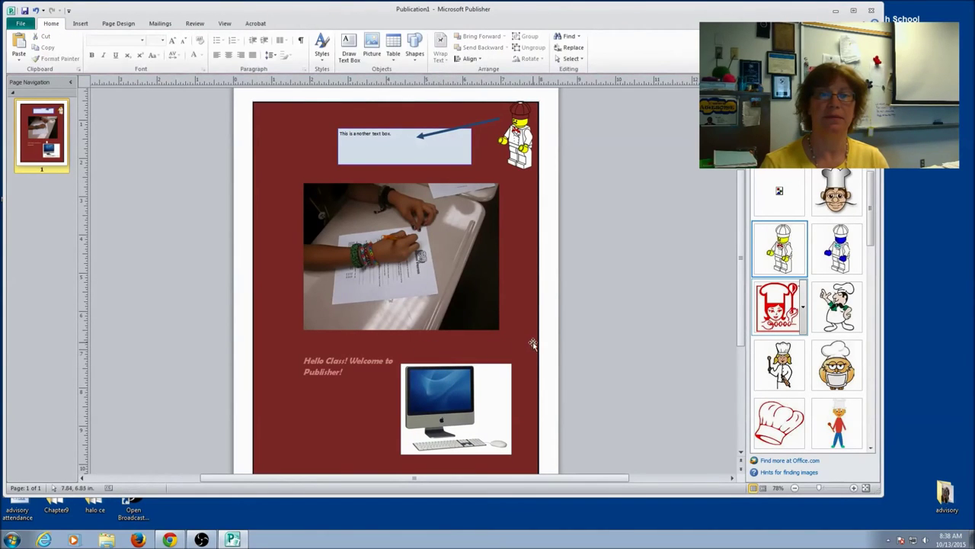